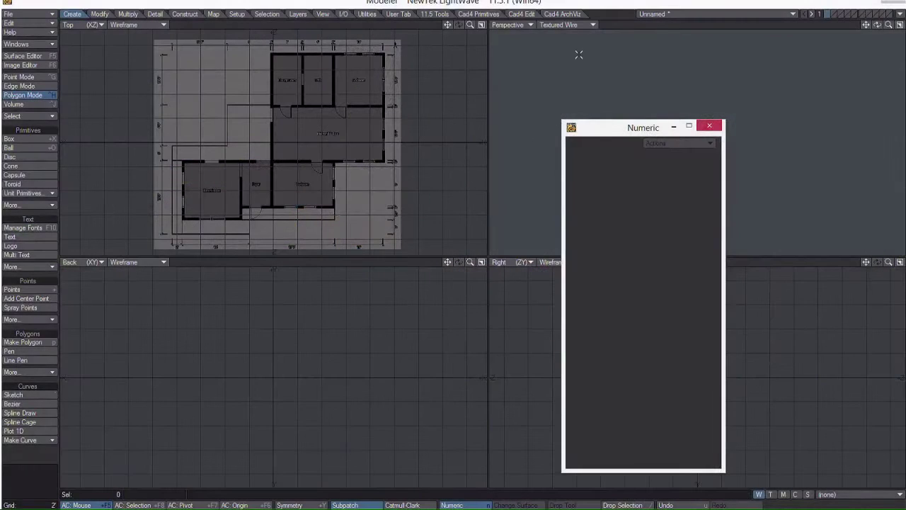
Start the LWCAD Wall tool over the floor plan in a maximized Top view, with wall height 8' and distance display on
click(575, 16)
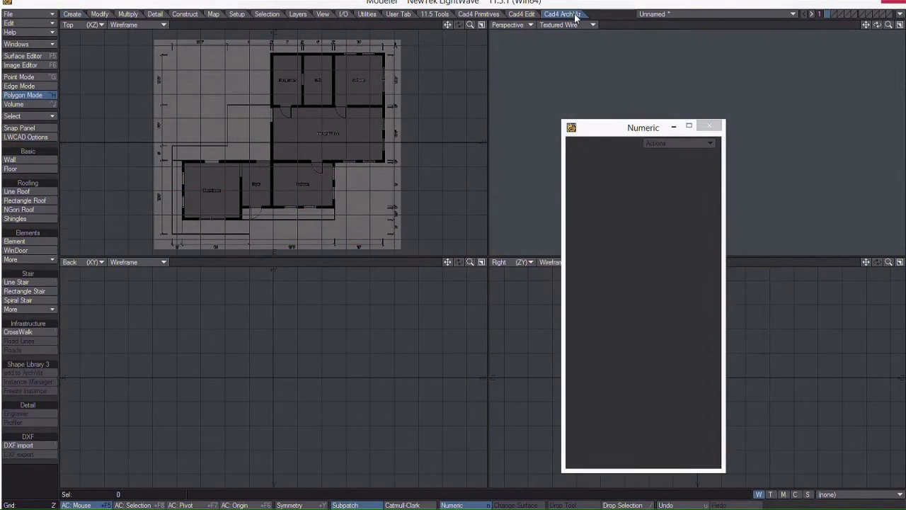
click(481, 26)
drag(617, 134, 845, 117)
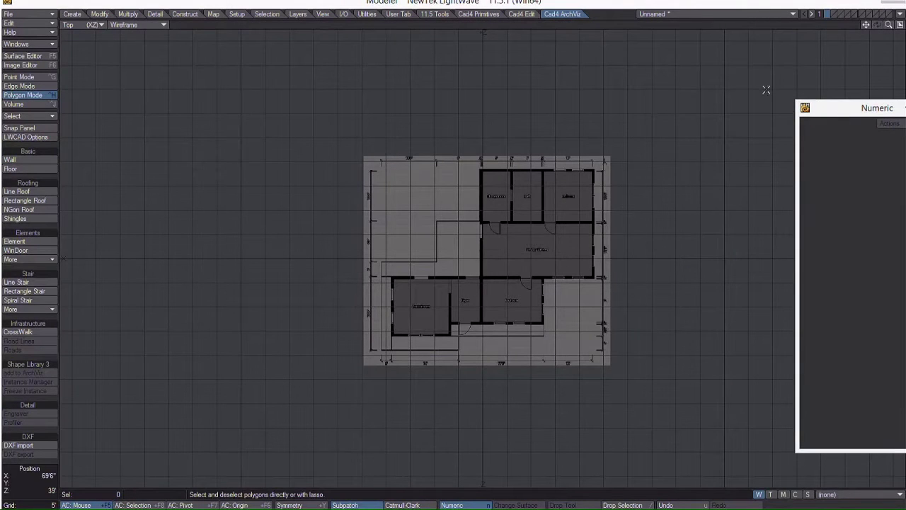
ctrl+alt+drag(536, 243, 617, 245)
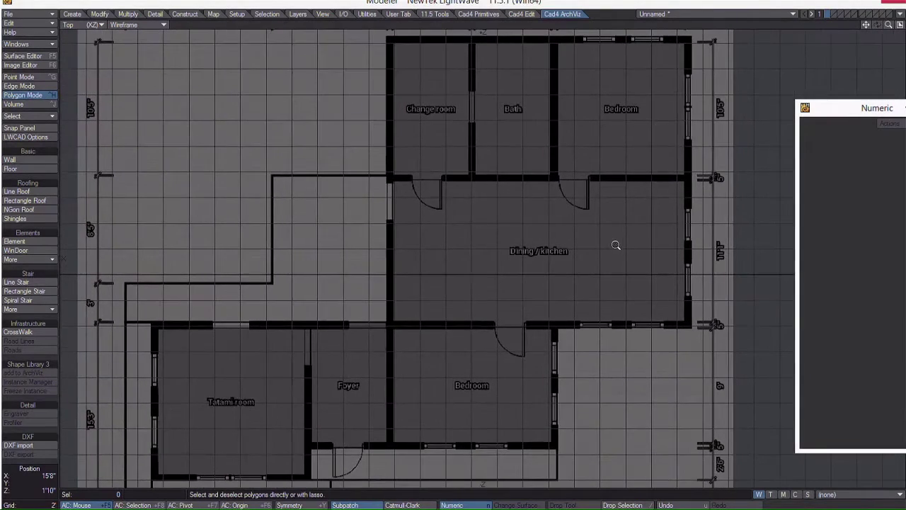
mouse_move(574, 287)
alt+mouse_down()
mouse_move(590, 276)
mouse_move(588, 285)
alt+mouse_up()
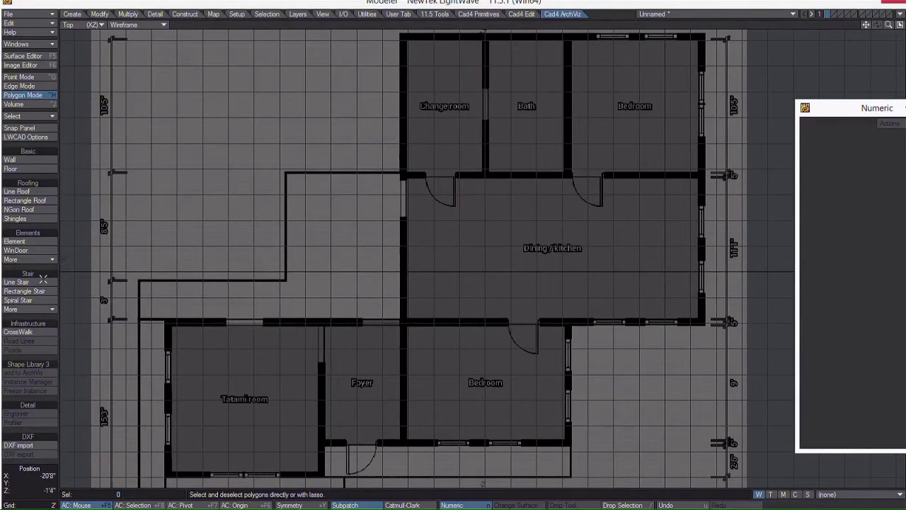
click(29, 159)
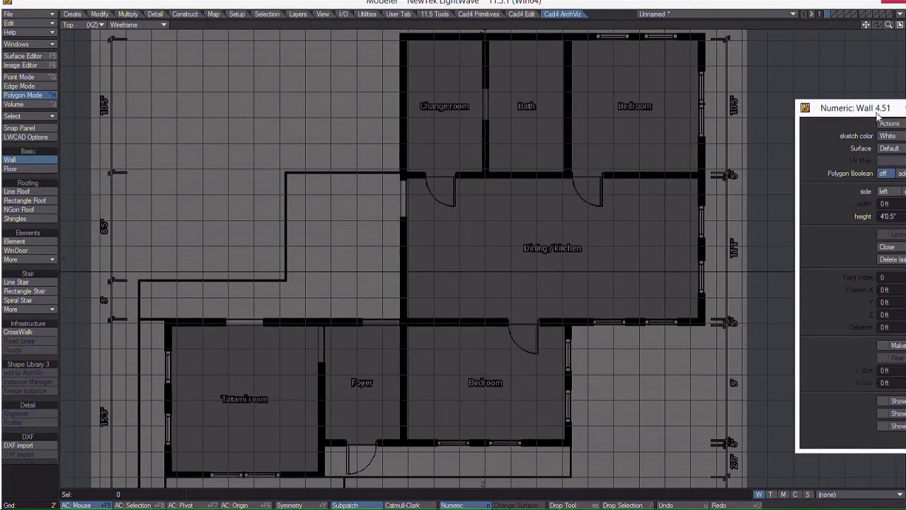
drag(883, 110, 788, 79)
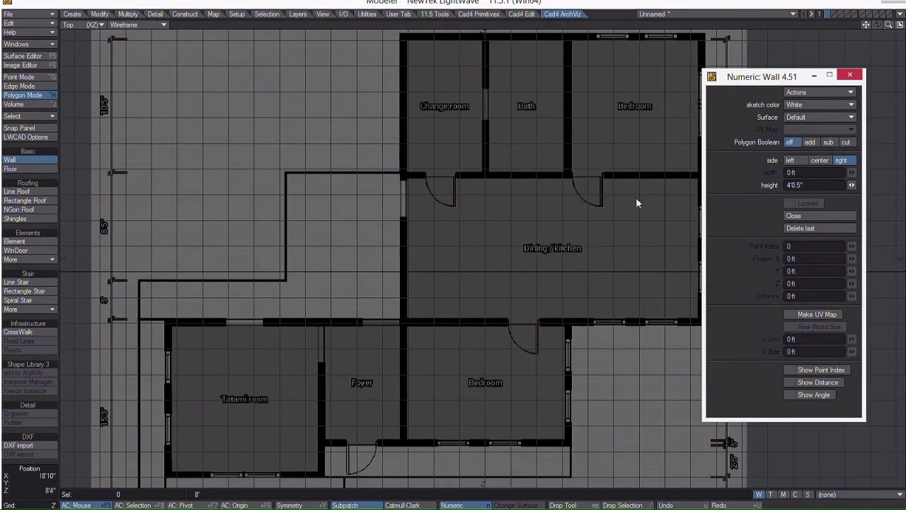
drag(814, 186, 760, 189)
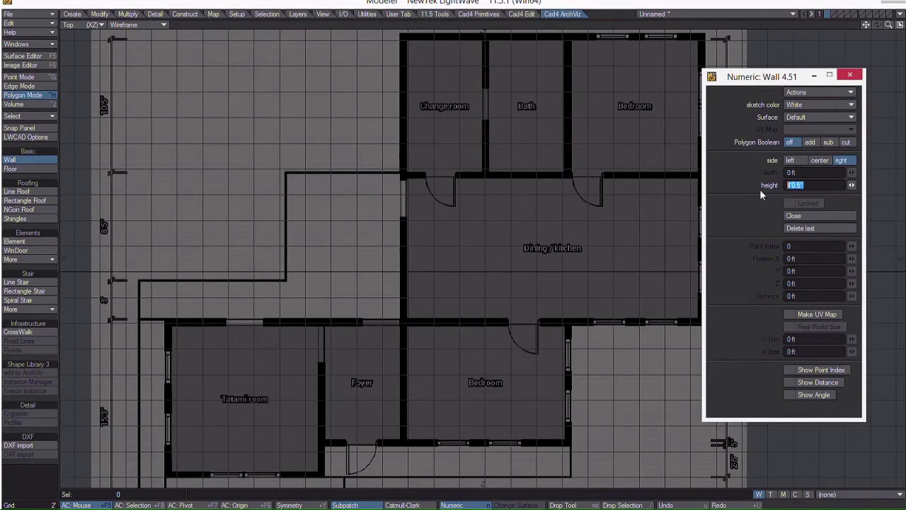
text(8)
drag(746, 83, 824, 88)
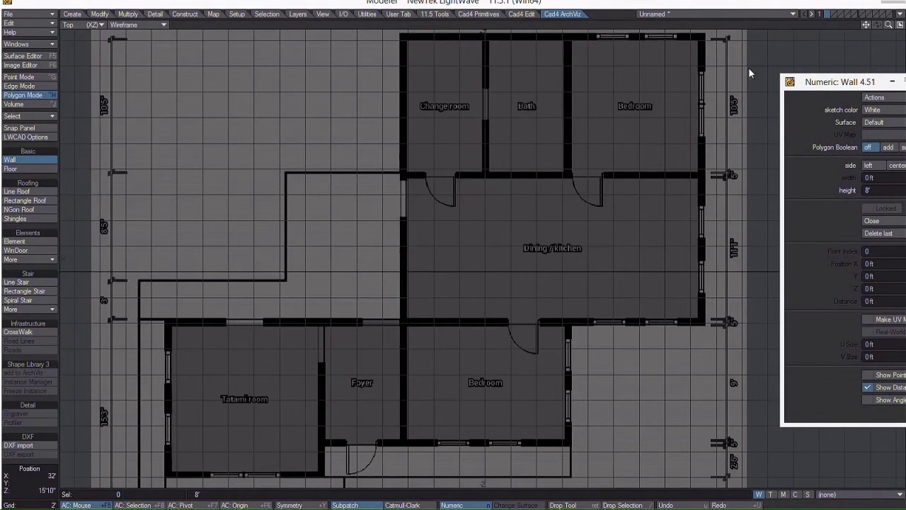
Draw the first outer wall from the Change room's outer corner to the upper Bedroom's outer corner, about 23'10" long, with side right
drag(888, 25, 883, 25)
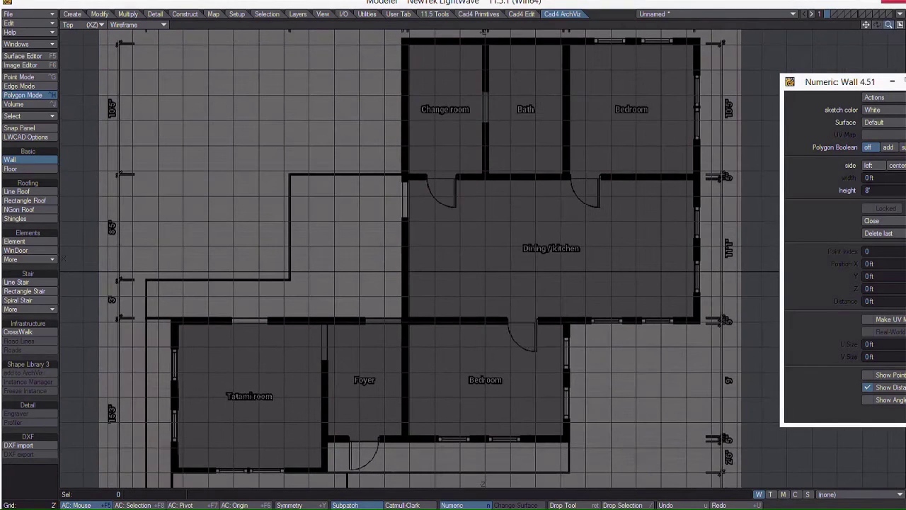
click(401, 40)
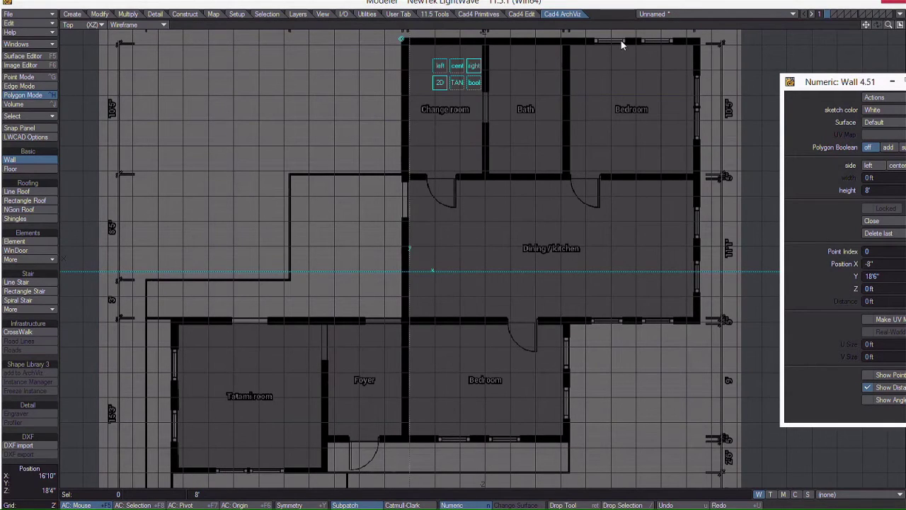
drag(594, 43, 699, 51)
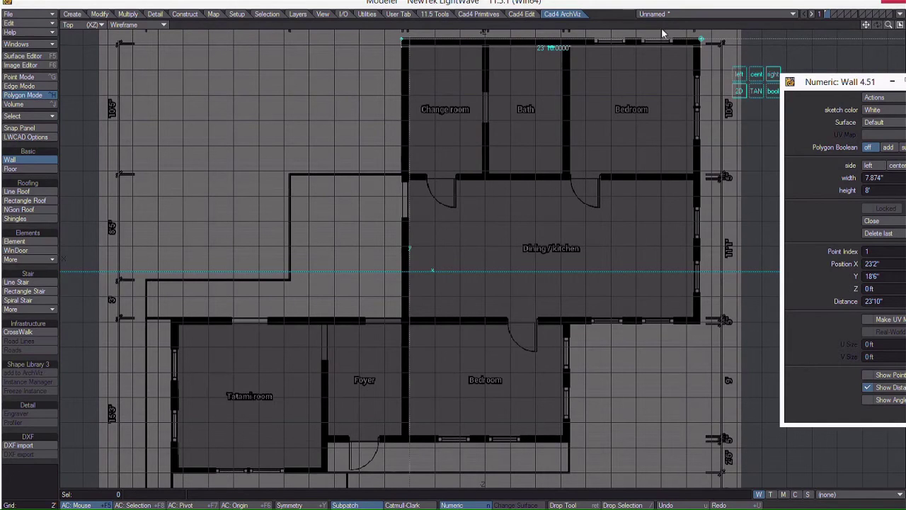
click(737, 77)
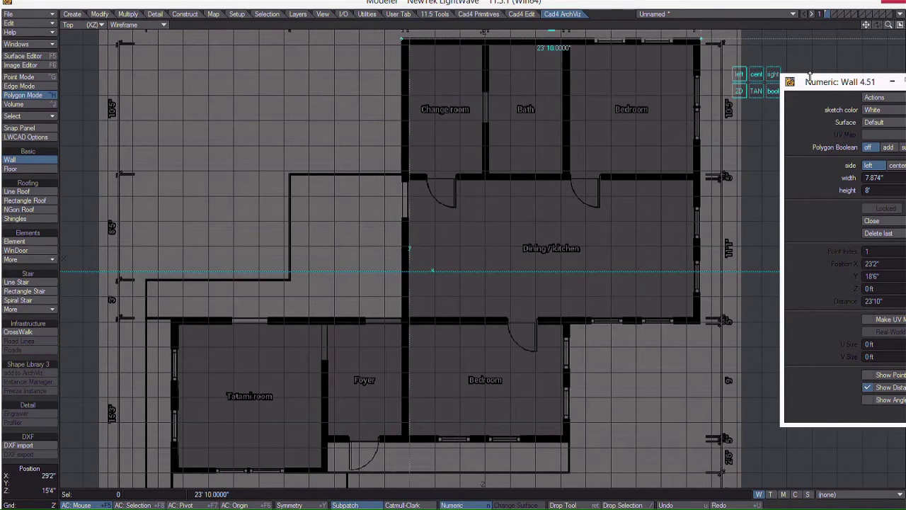
drag(837, 89, 885, 91)
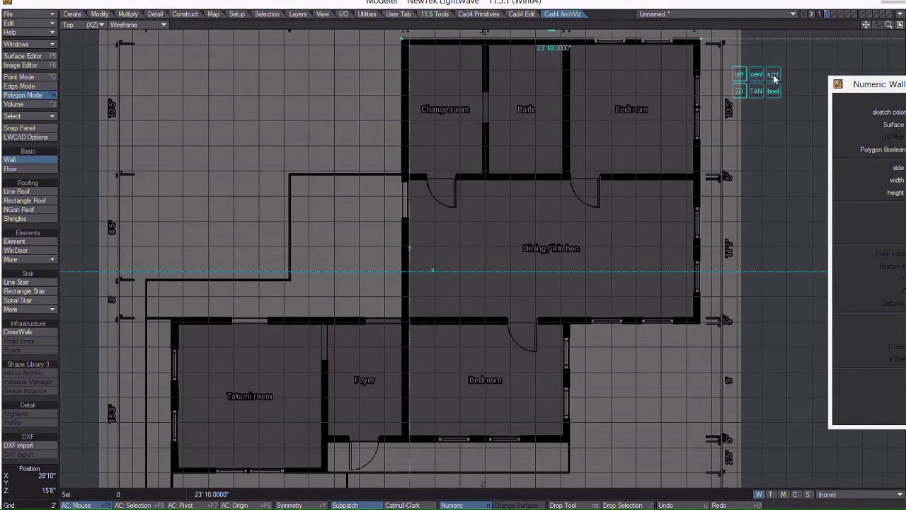
click(772, 75)
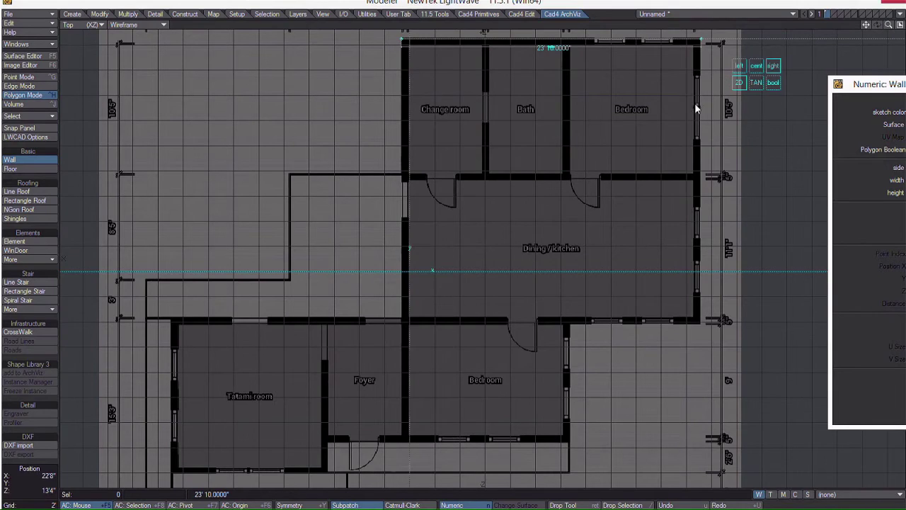
Continue the outer wall around the Dining/kitchen and lower Bedroom to the Foyer corner, with segments of about 22'8", 10'4", 9'4" and 19'
drag(698, 189, 701, 323)
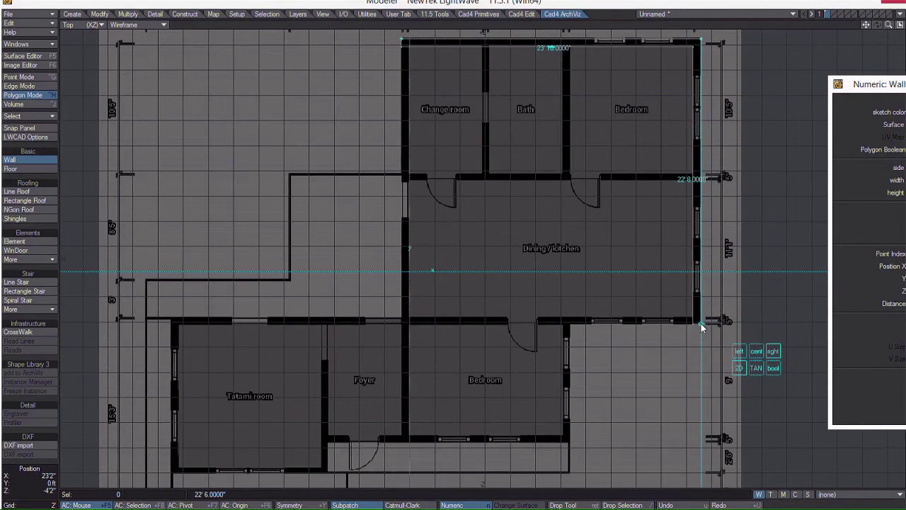
click(570, 323)
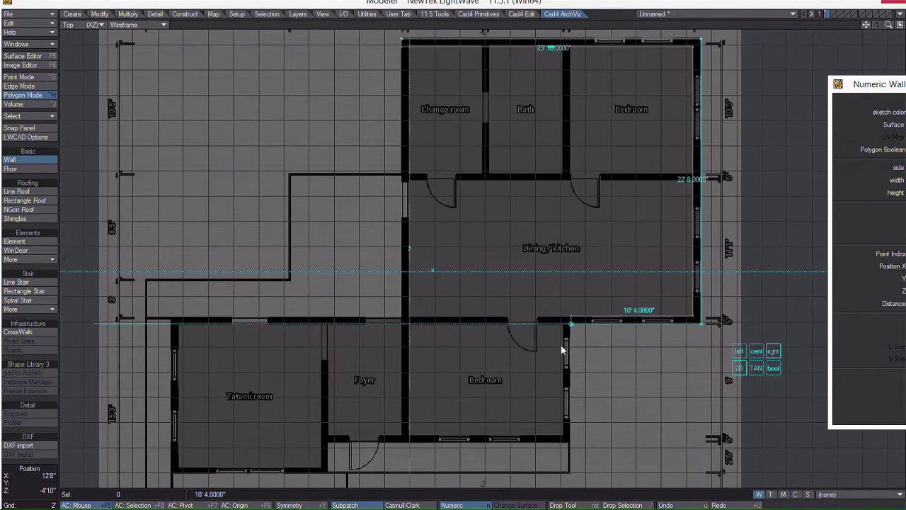
click(570, 448)
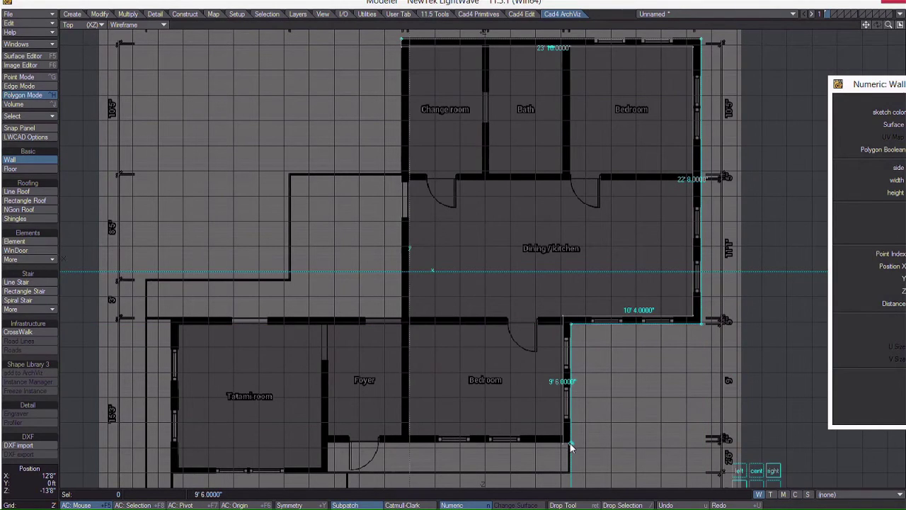
drag(570, 446, 572, 444)
click(328, 440)
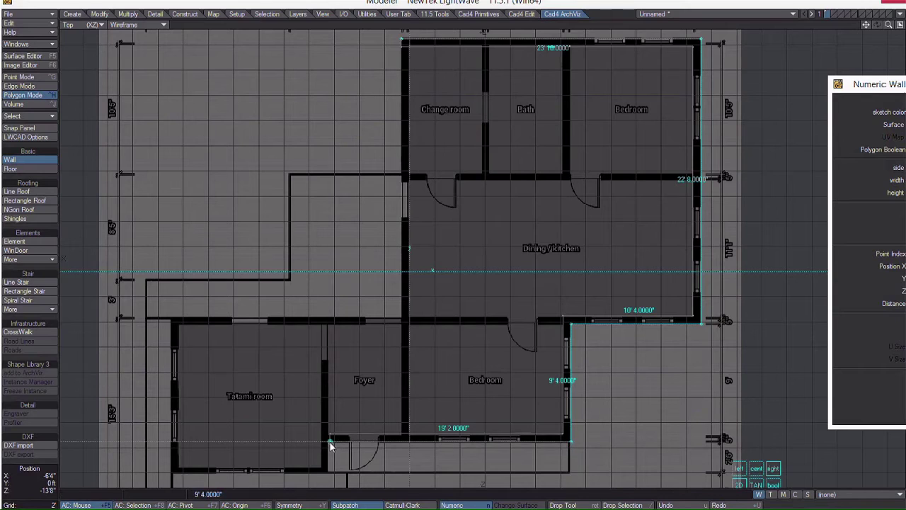
Trace the outer wall around the Tatami room with segments of about 2'6", 12'6", 12'4" and 18'4", close the outline and finish the wall
click(326, 473)
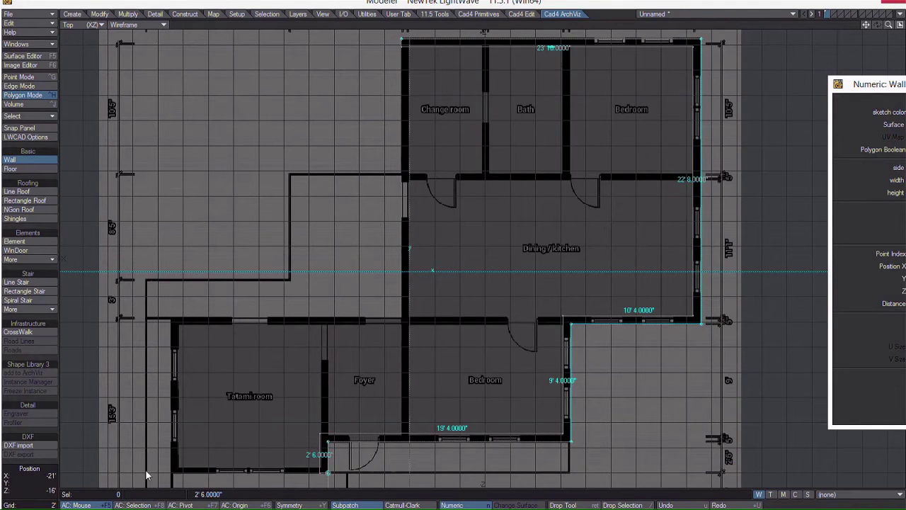
click(172, 471)
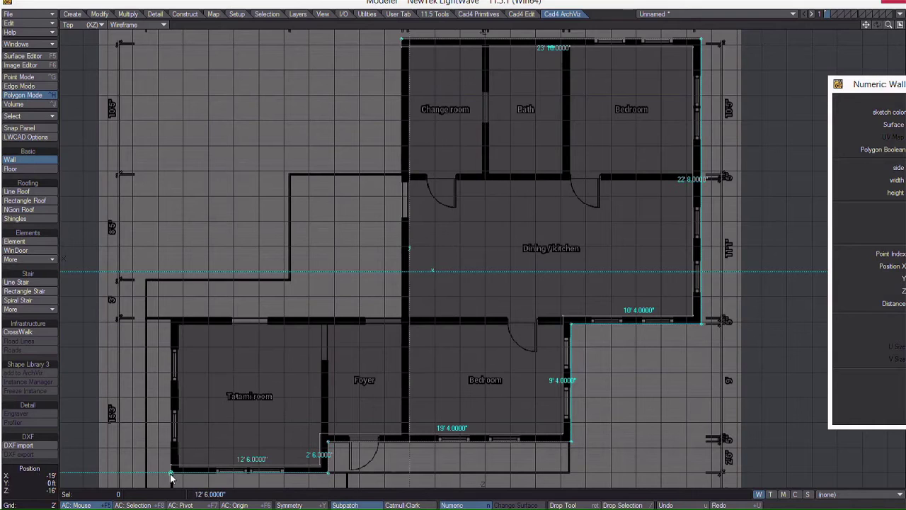
click(172, 320)
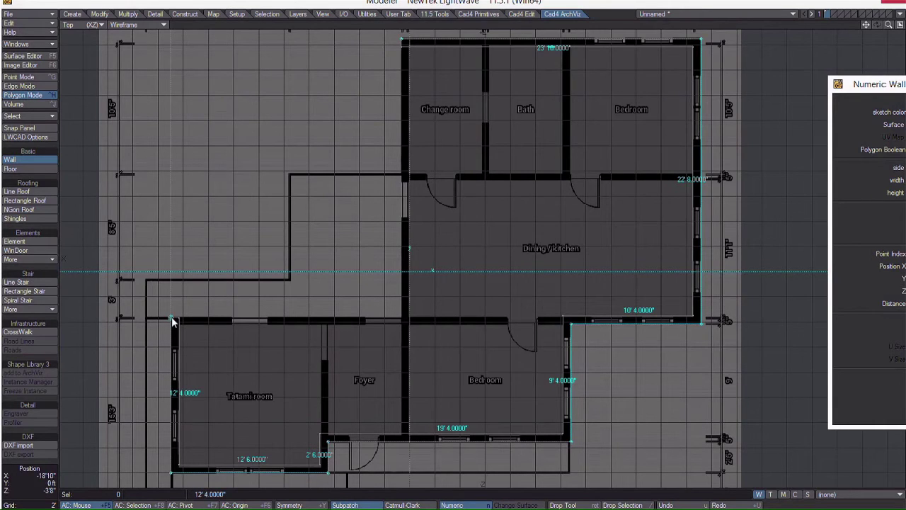
click(401, 321)
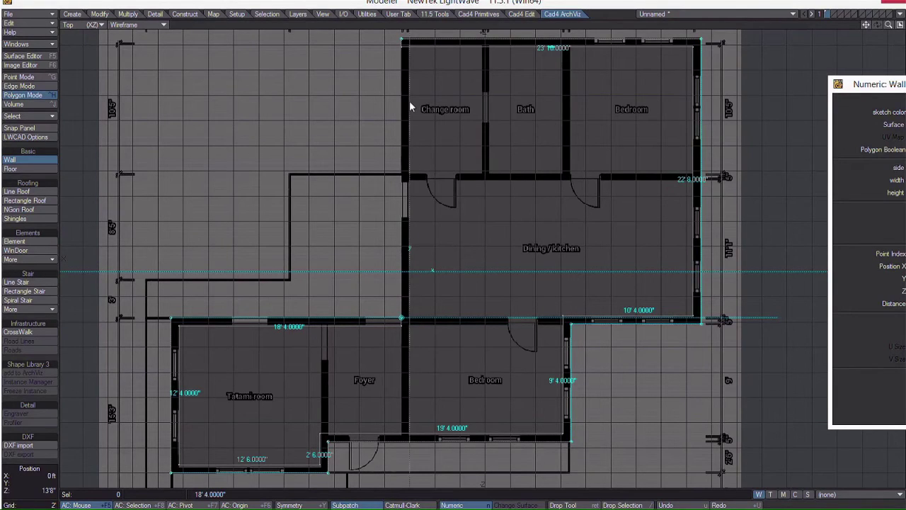
drag(898, 89, 769, 72)
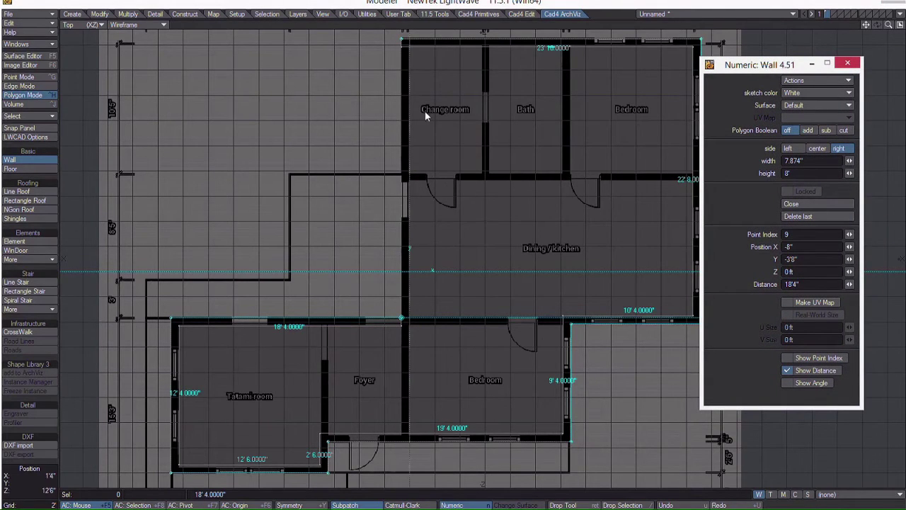
click(806, 206)
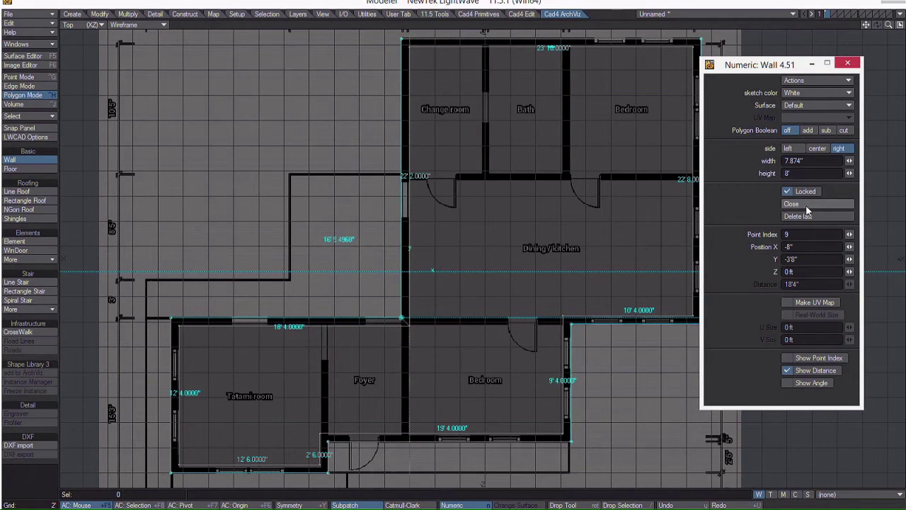
drag(759, 65, 849, 69)
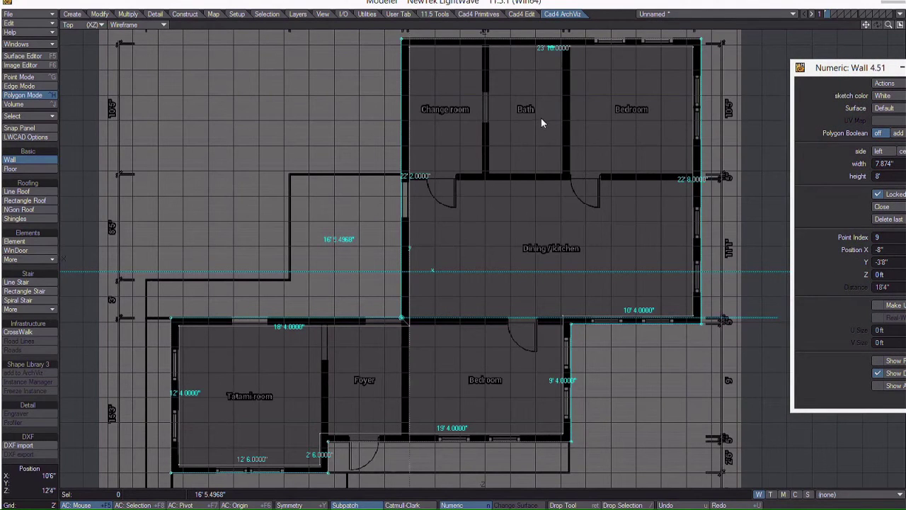
right_click(523, 74)
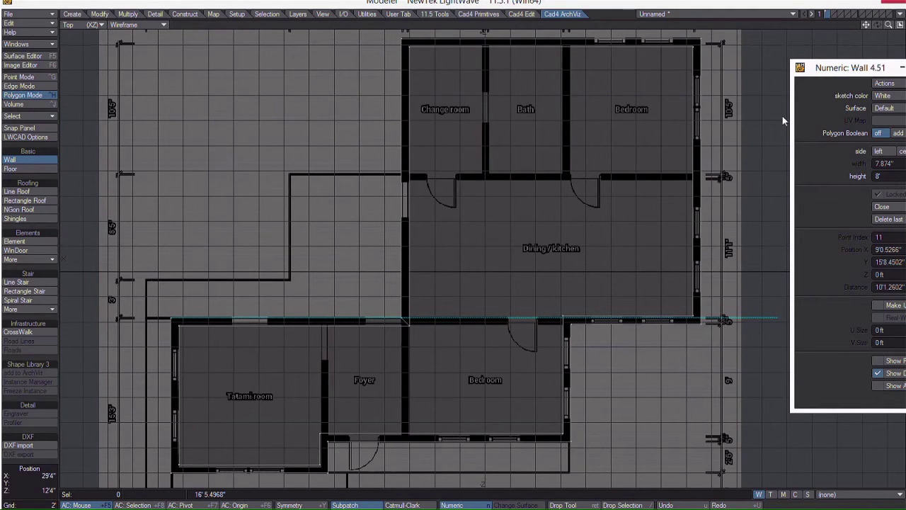
Draw the partition above the Dining/kitchen, about 22'6" long with side left, and the Bath–Bedroom wall rising from it, about 9'10" long
click(408, 179)
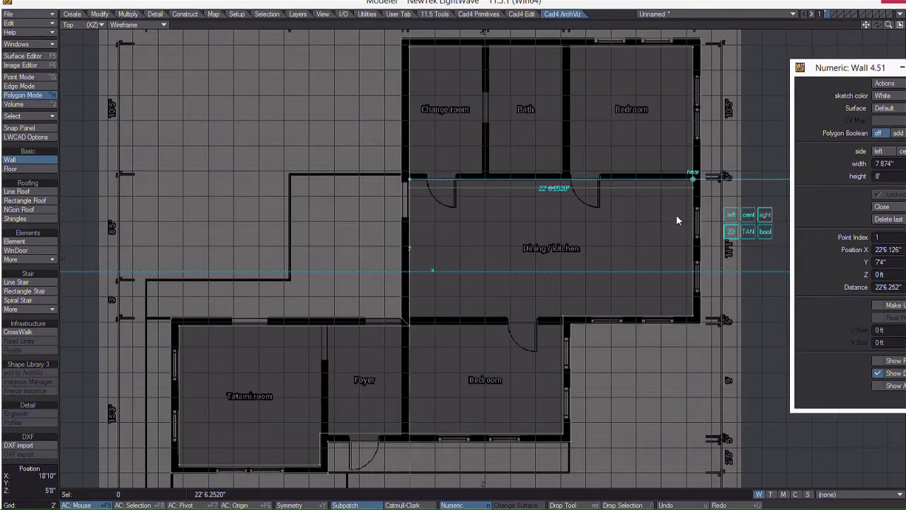
click(732, 216)
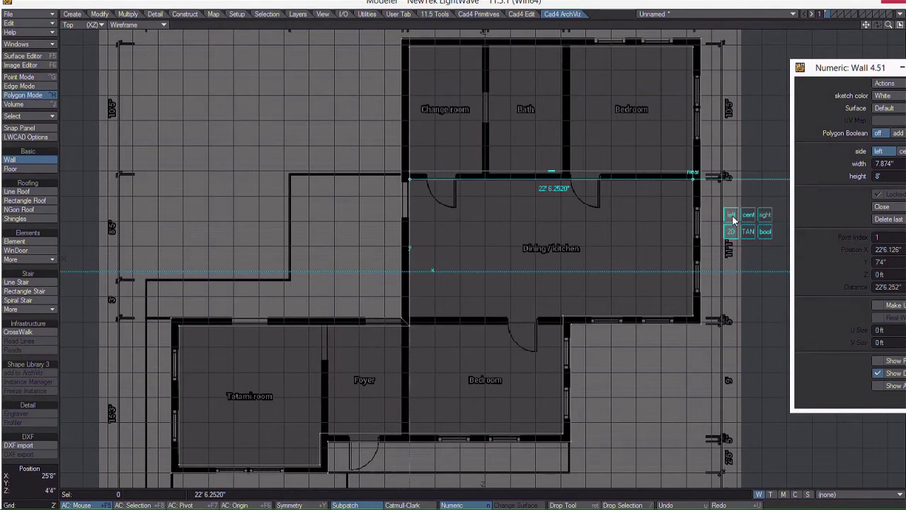
click(571, 174)
click(570, 174)
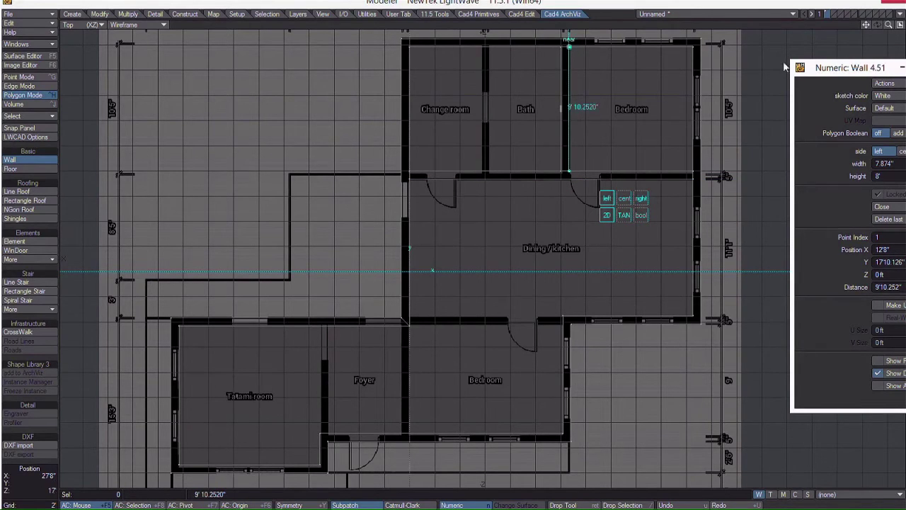
Set Polygon Boolean to add for the Bath–Bedroom wall and finish that wall
drag(850, 72, 744, 82)
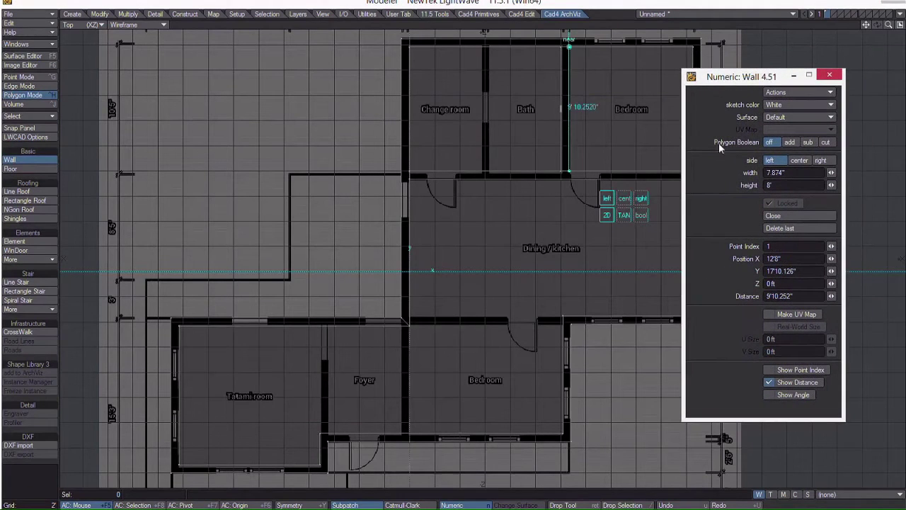
click(790, 141)
drag(733, 85, 865, 94)
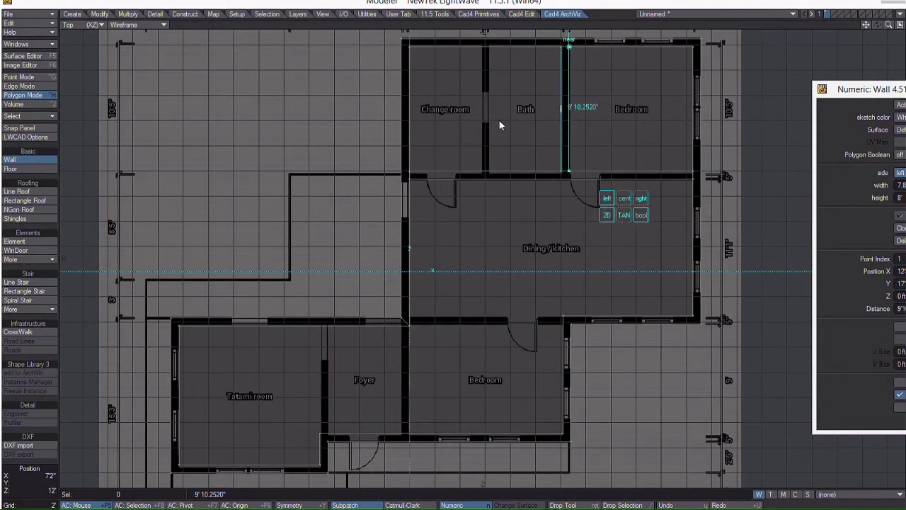
key(space)
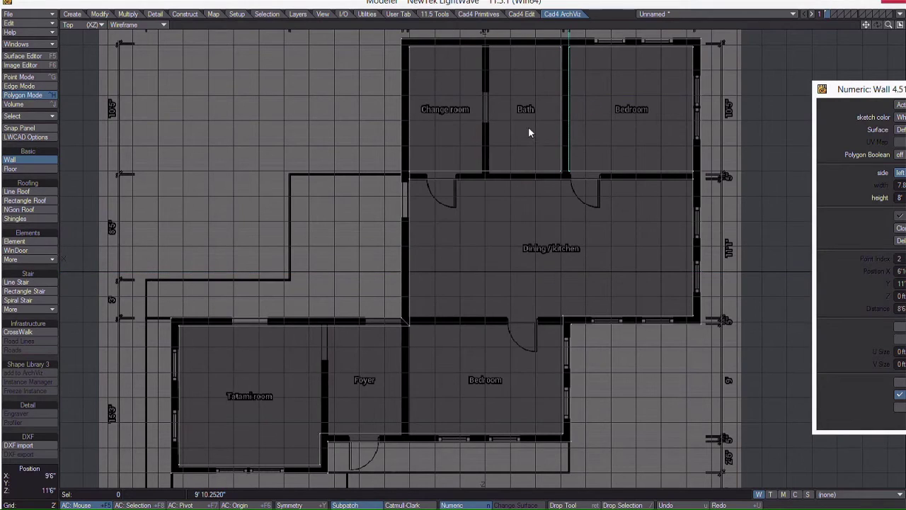
Draw the wall between the Change room and Bath, about 9'10" long, from the partition to the outer wall
click(486, 172)
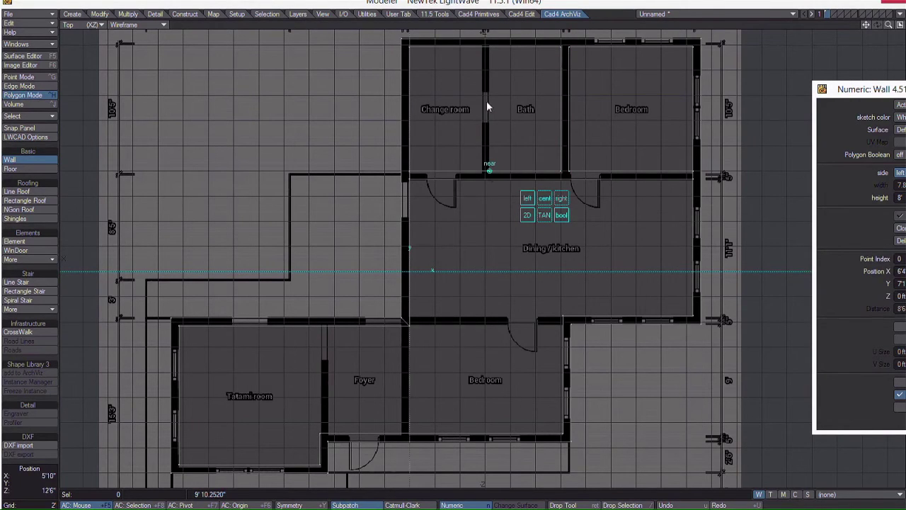
drag(488, 89, 489, 44)
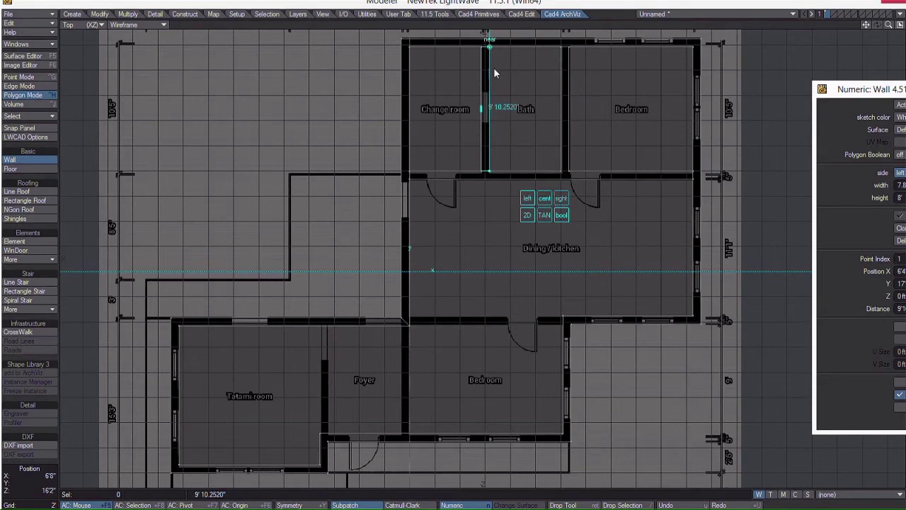
key(space)
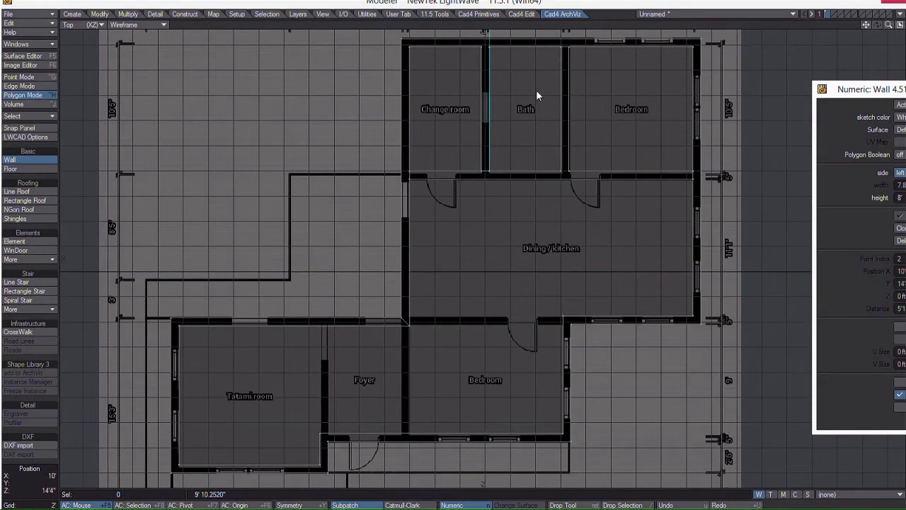
Draw the wall between the Dining/kitchen and the Bedroom below it, about 12'2" long, and finish it
click(409, 325)
drag(417, 333, 564, 327)
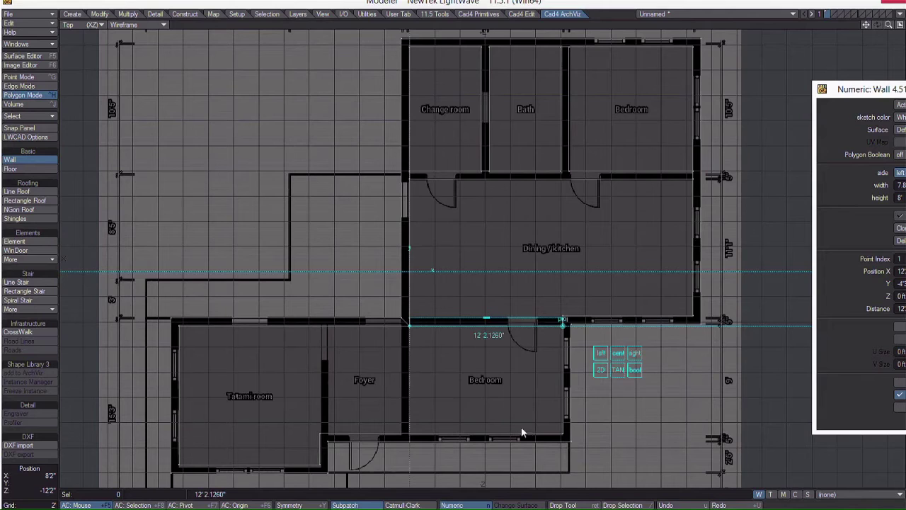
drag(410, 430, 436, 407)
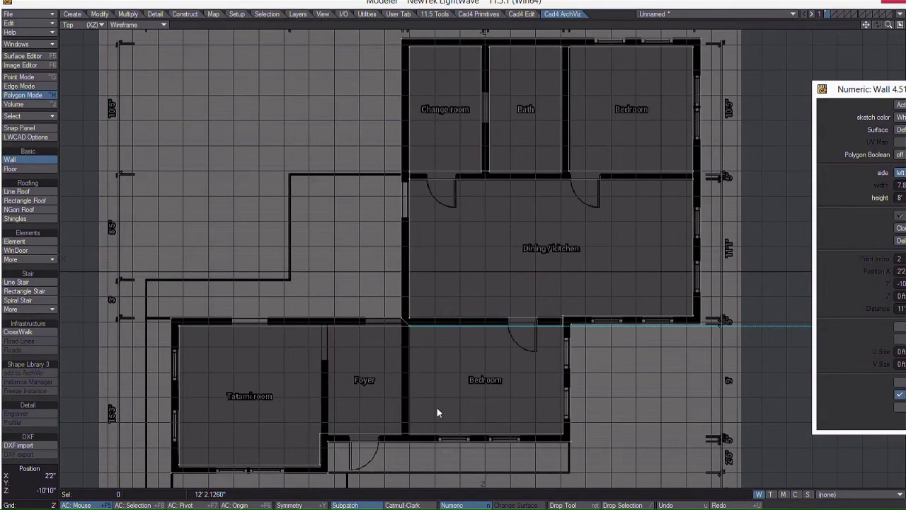
Draw the wall between the Foyer and Bedroom, about 8'8" long, with side right, and finish it
click(409, 327)
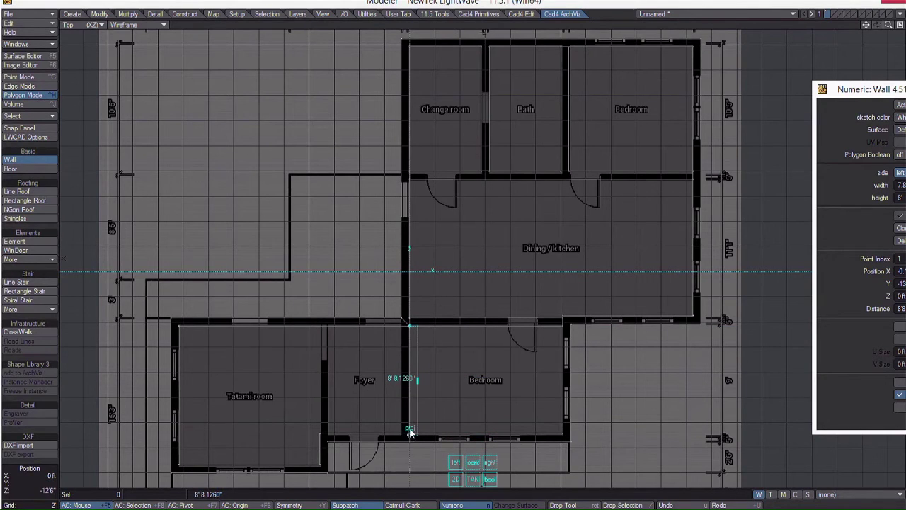
click(491, 464)
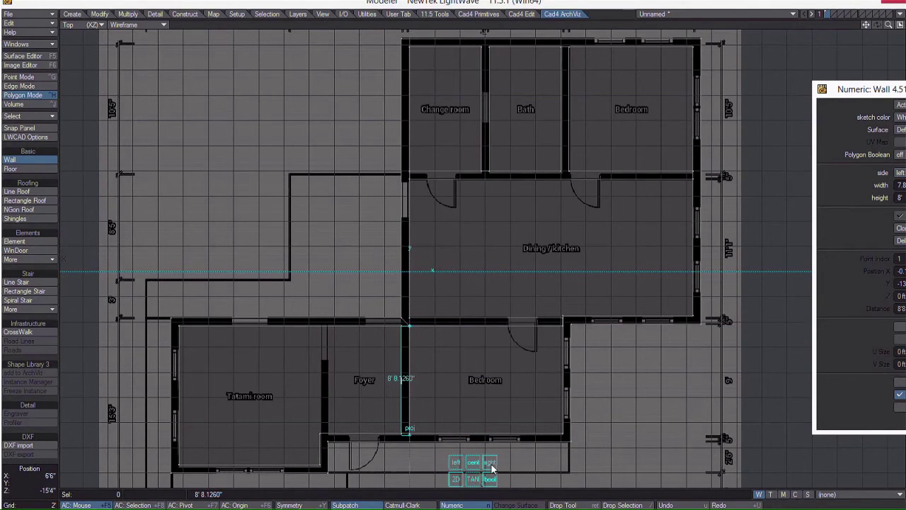
right_click(357, 399)
Draw the wall between the Tatami room and Foyer, about 8'6" long, and end the Wall command in the four-view layout
click(321, 431)
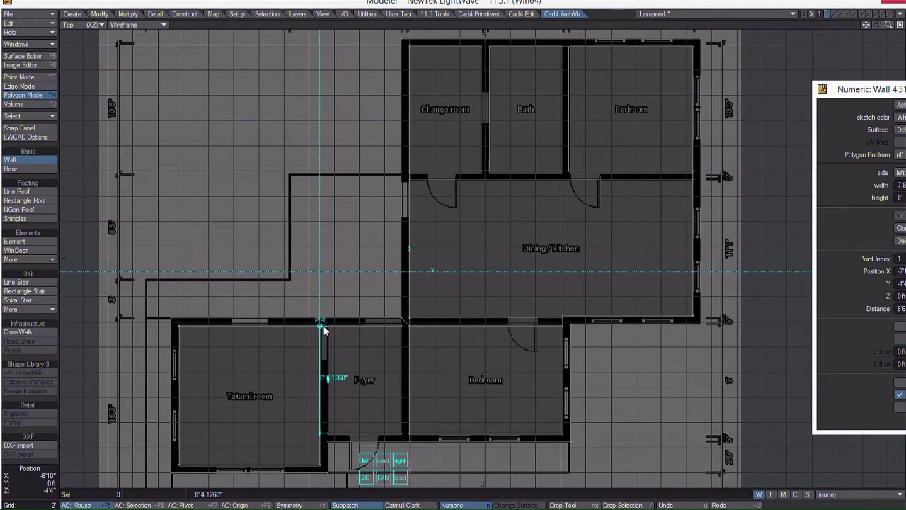
right_click(349, 346)
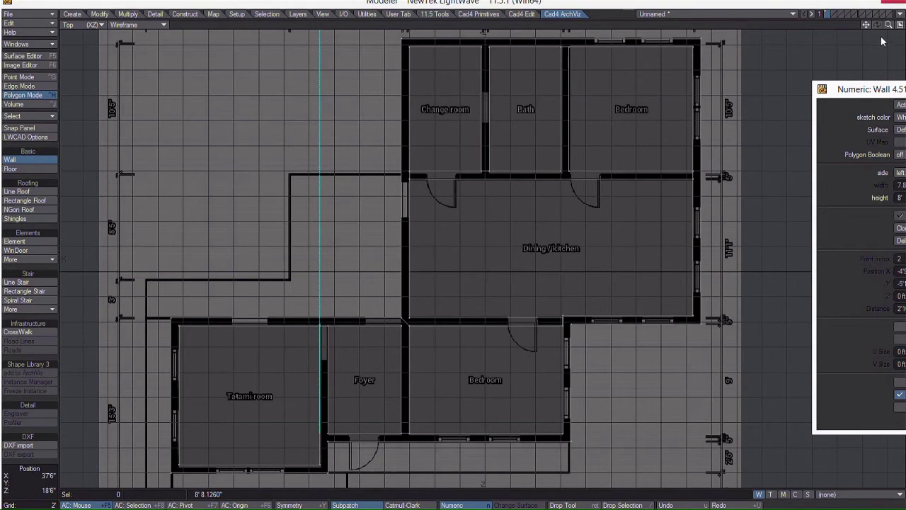
drag(865, 25, 905, 107)
click(900, 26)
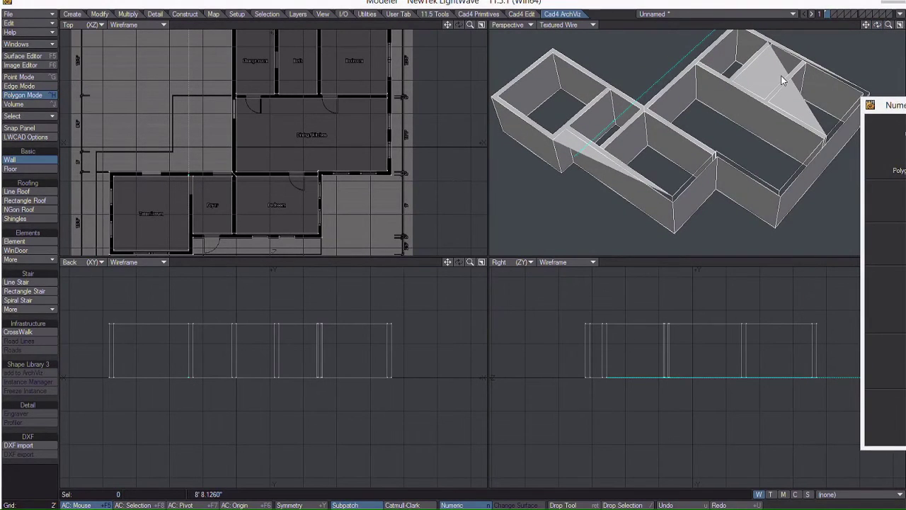
key(space)
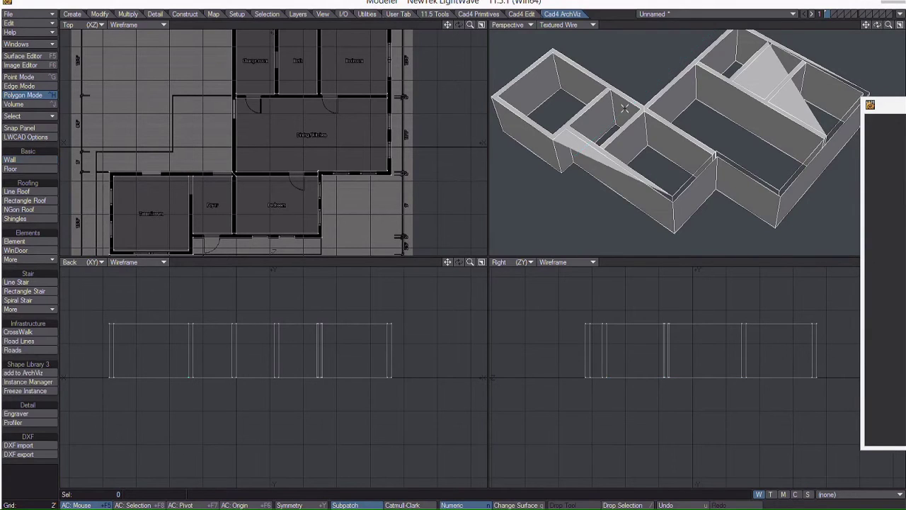
Triple the single polygon capping the tops of the walls and clear the selection
click(599, 79)
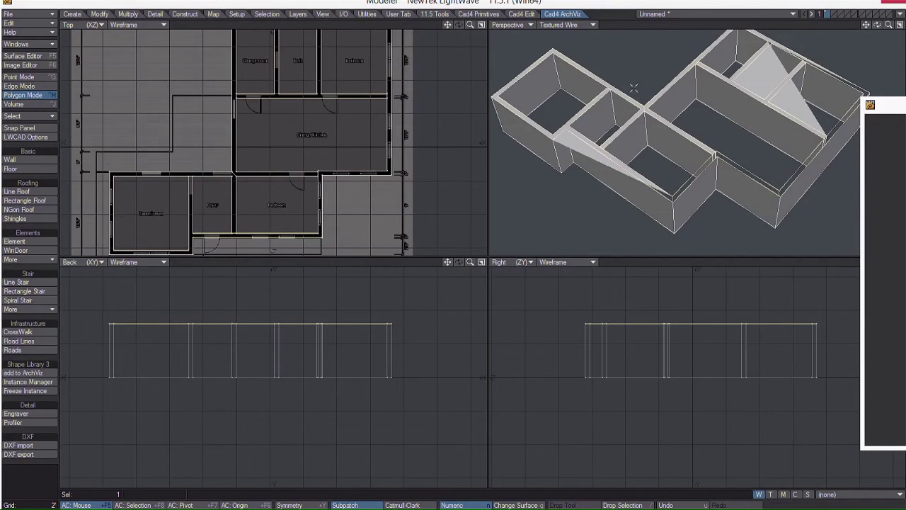
key(shift+t)
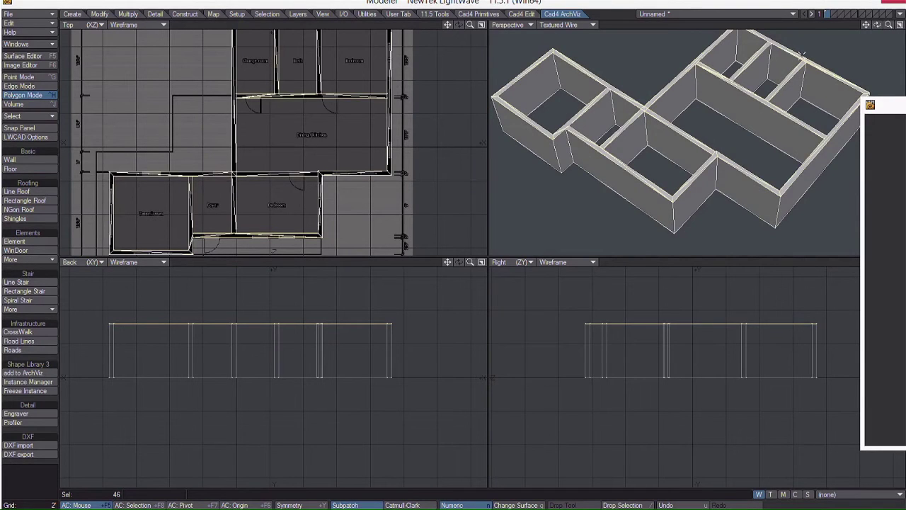
key(slash)
Triple the polygon on the underside of the walls and clear the selection
drag(878, 26, 881, 2)
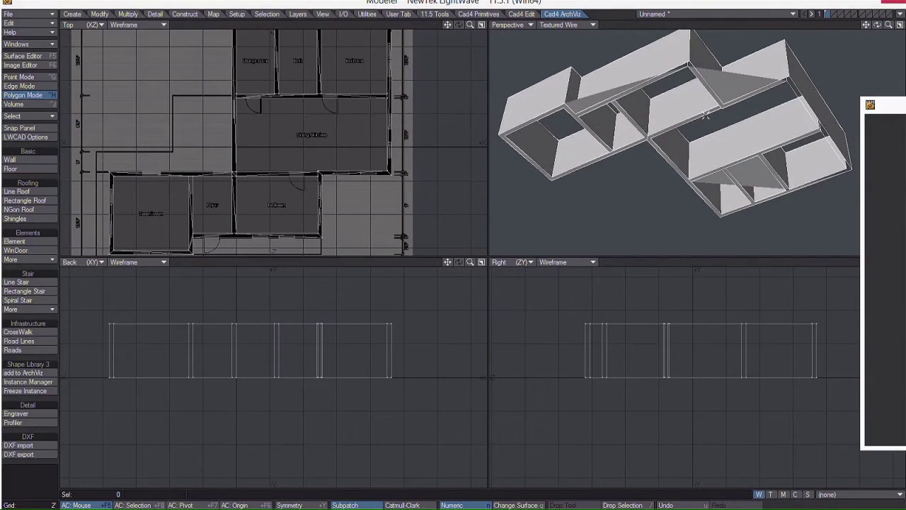
click(722, 106)
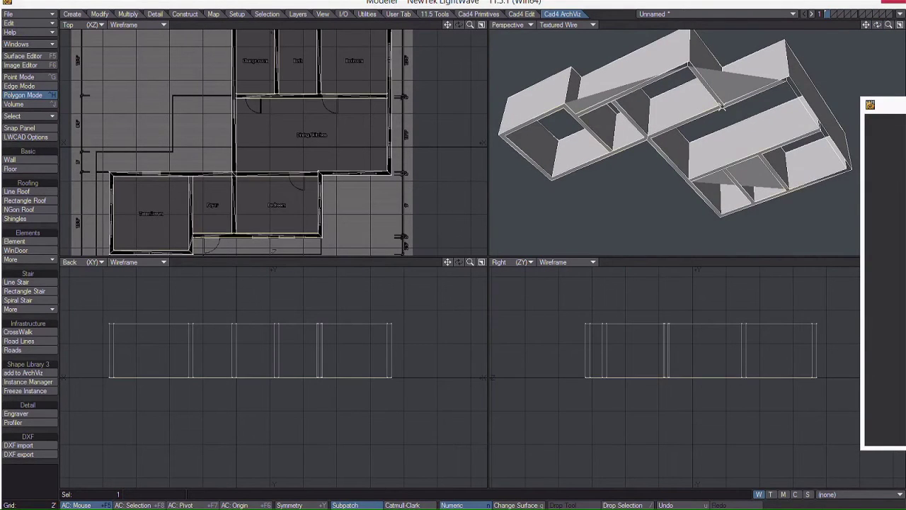
key(bracketright)
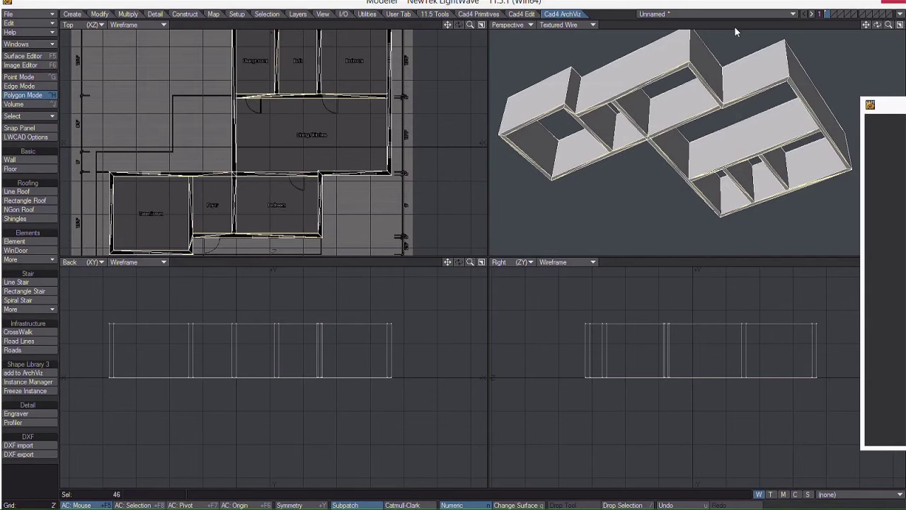
key(Delete)
mouse_move(877, 26)
mouse_down()
mouse_move(879, 78)
mouse_move(885, 25)
mouse_move(860, 27)
mouse_up()
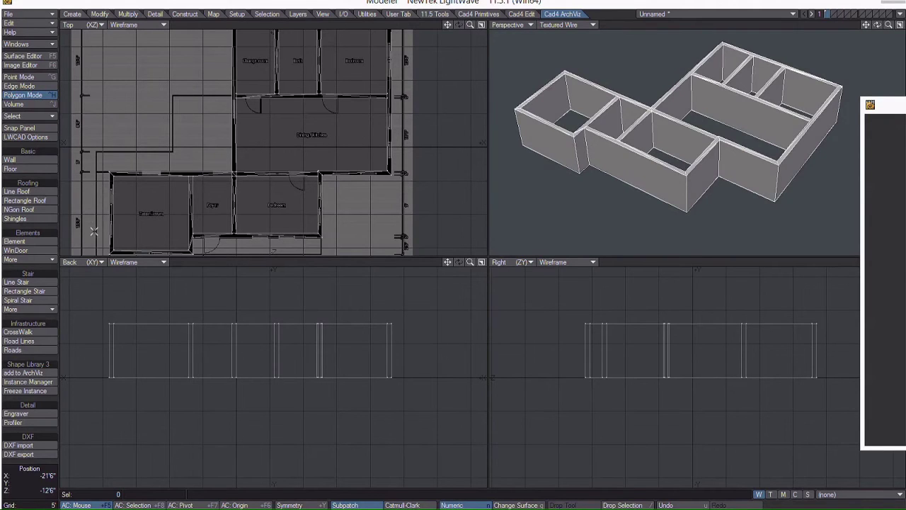
Generate a 3D slab 7.874" thick beneath the whole house with the Floor tool in Floor mode
click(25, 200)
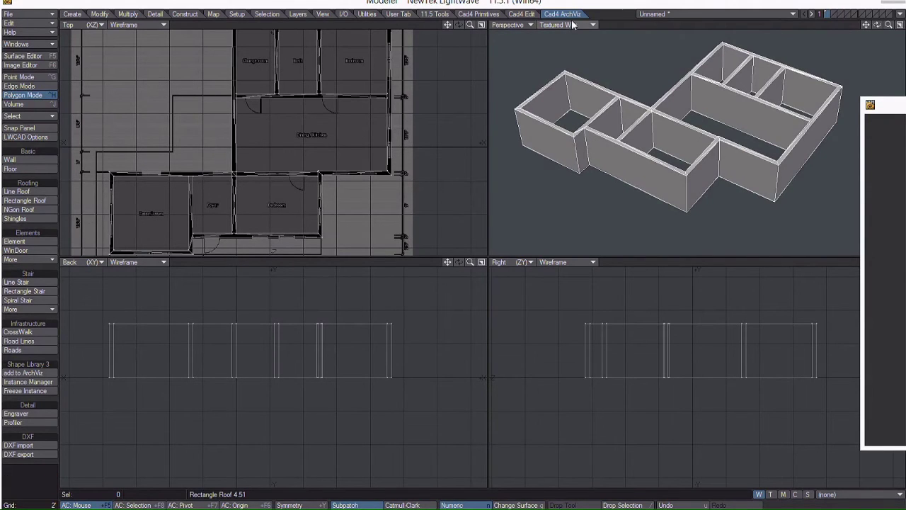
click(25, 169)
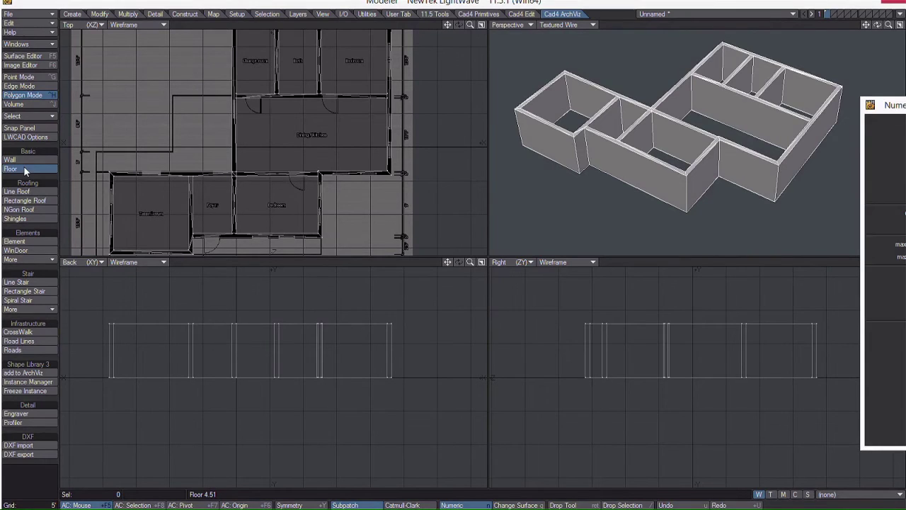
click(148, 109)
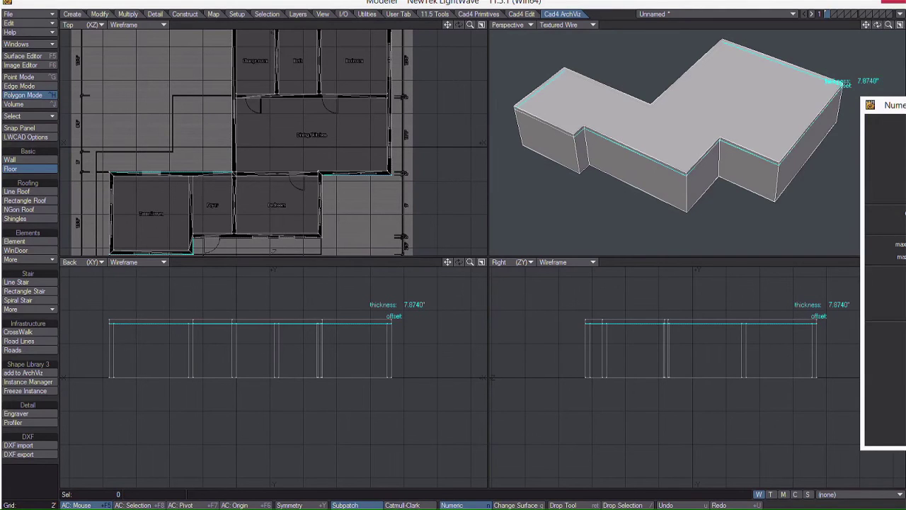
drag(893, 105, 753, 90)
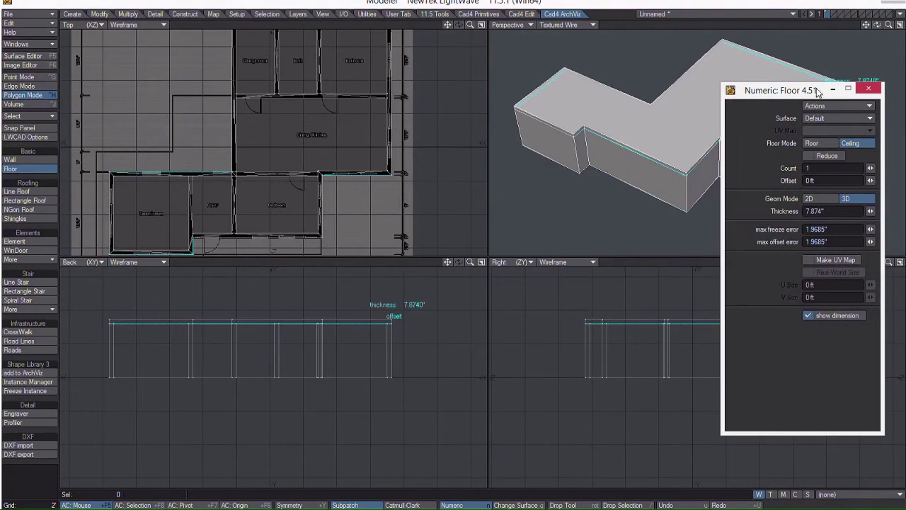
click(814, 142)
drag(813, 95, 895, 113)
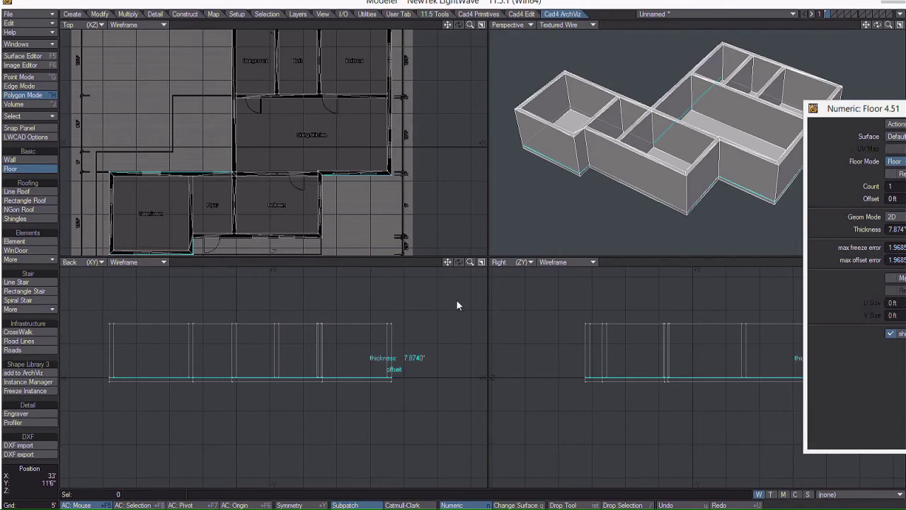
key(space)
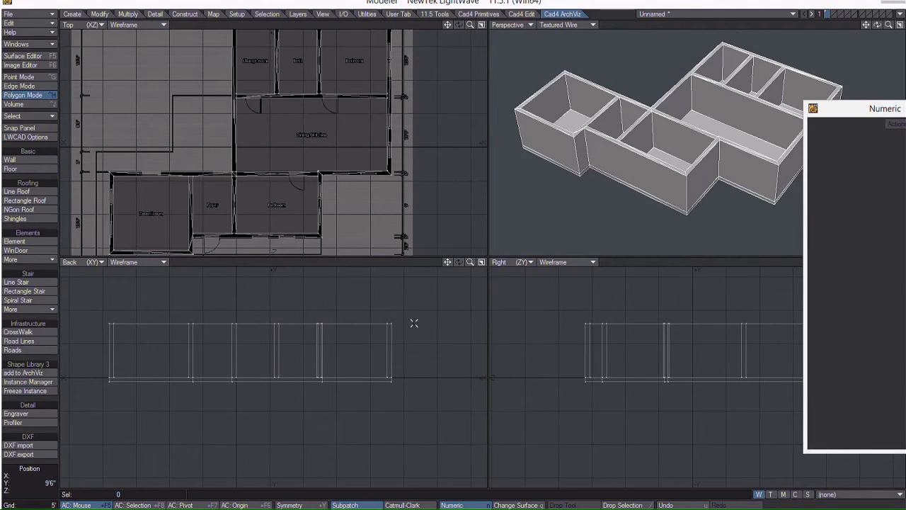
Start a line at the Bedroom's lower-right outer corner in the enlarged Top view and trace porch segments of about 2'6", 17'8" and 2'10"
drag(448, 25, 470, 52)
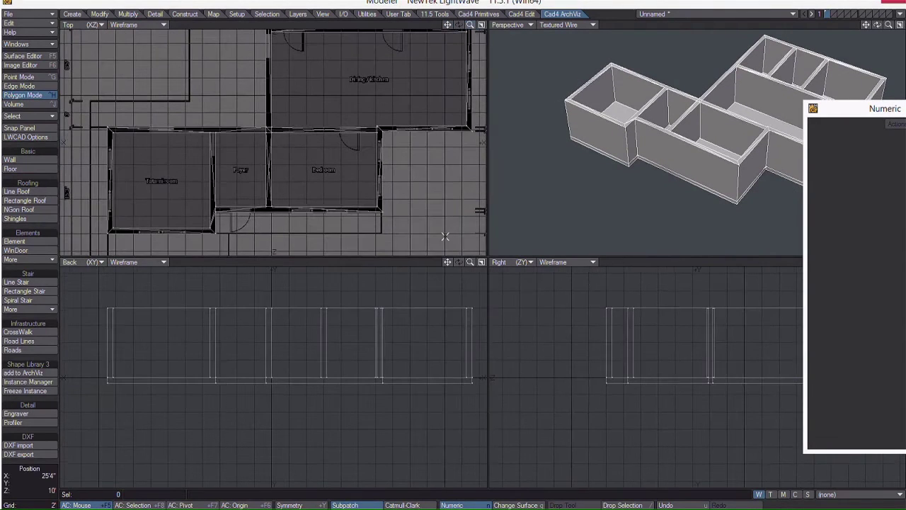
click(482, 25)
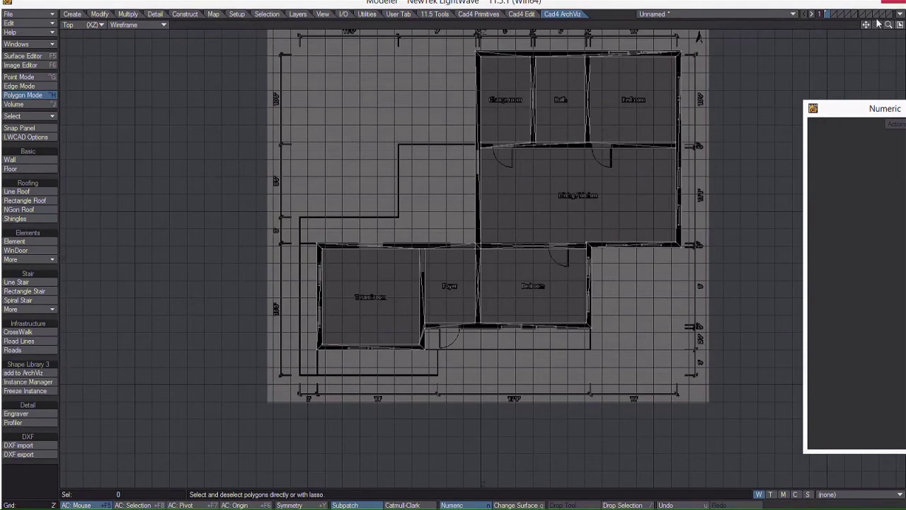
drag(889, 25, 890, 64)
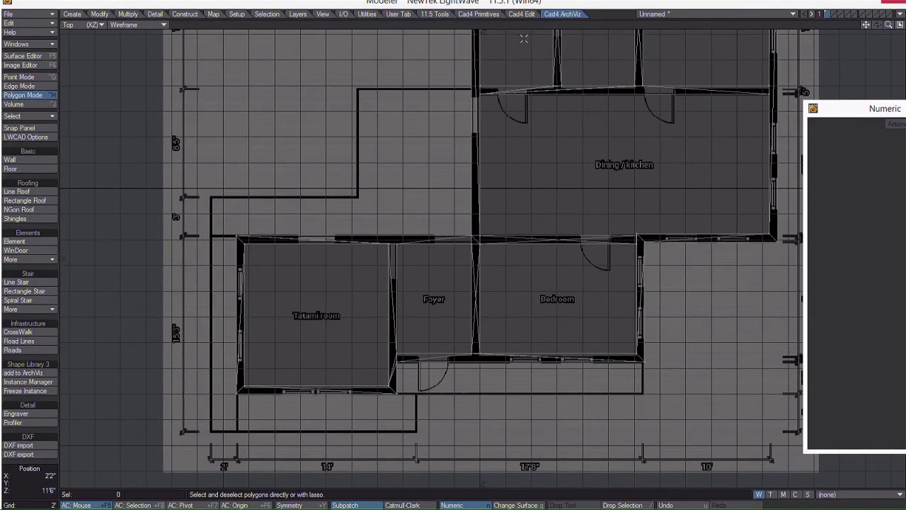
click(487, 15)
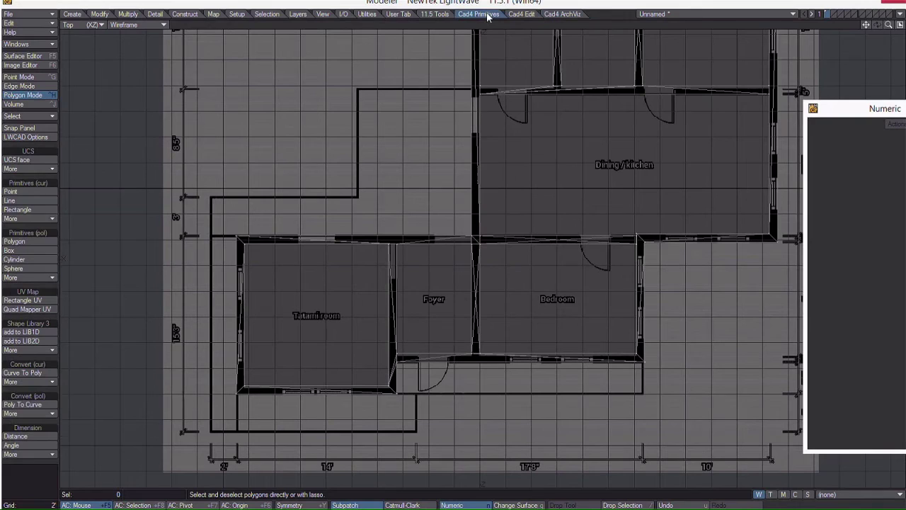
click(27, 202)
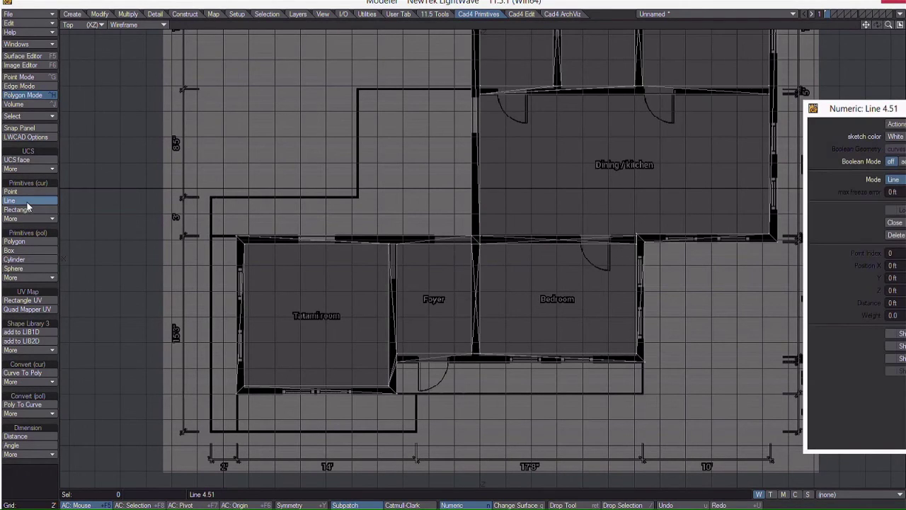
click(643, 363)
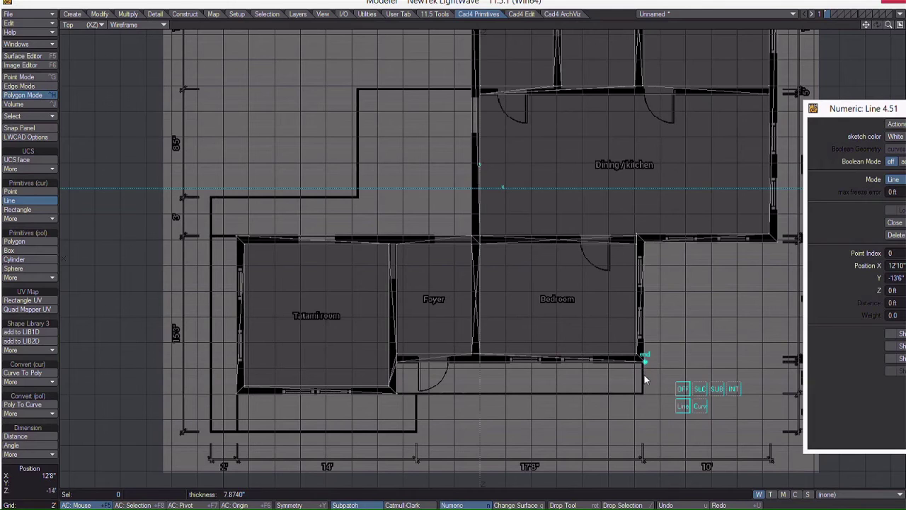
click(642, 393)
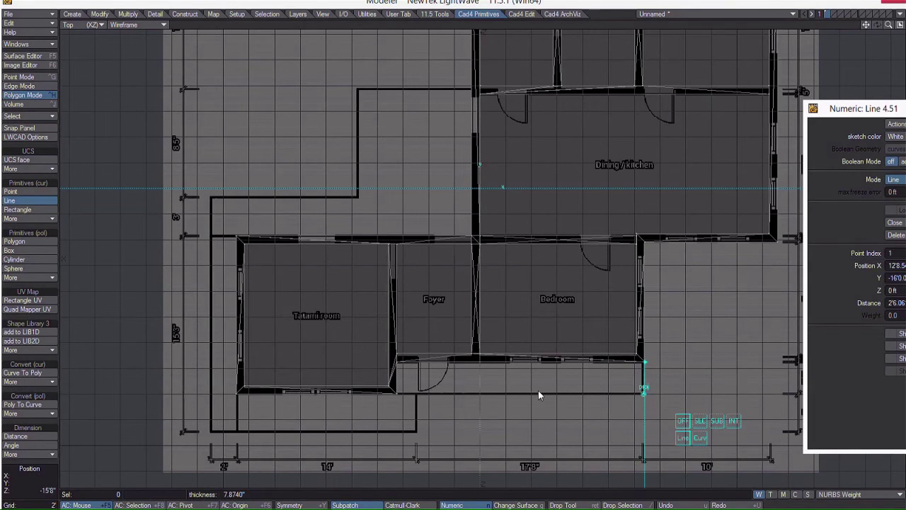
click(415, 393)
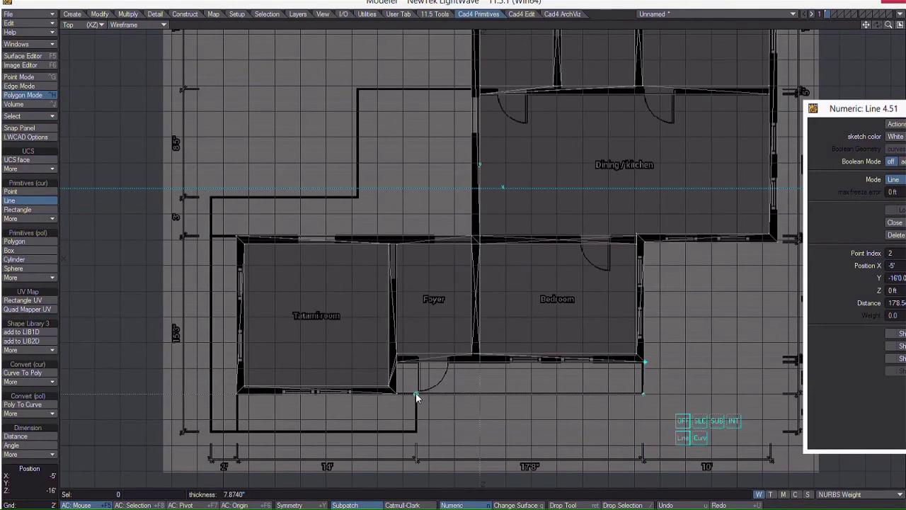
click(416, 431)
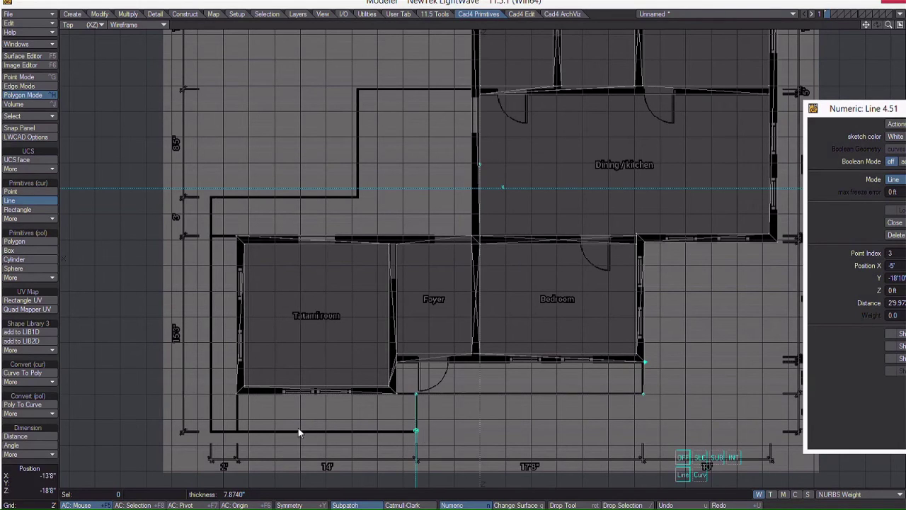
Continue the line around the deck outline with segments of about 16', 18'2", 11'4", 8'4" and 9' to the Dining/kitchen wall
click(210, 430)
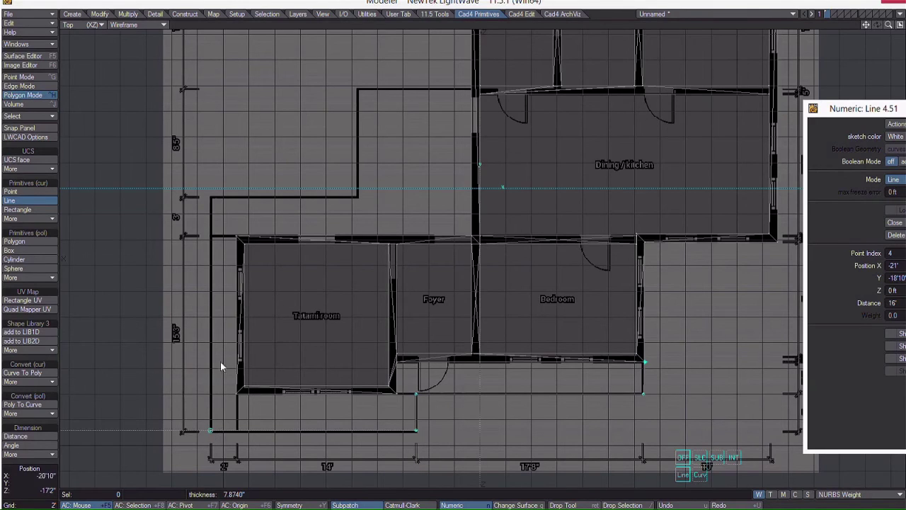
click(210, 197)
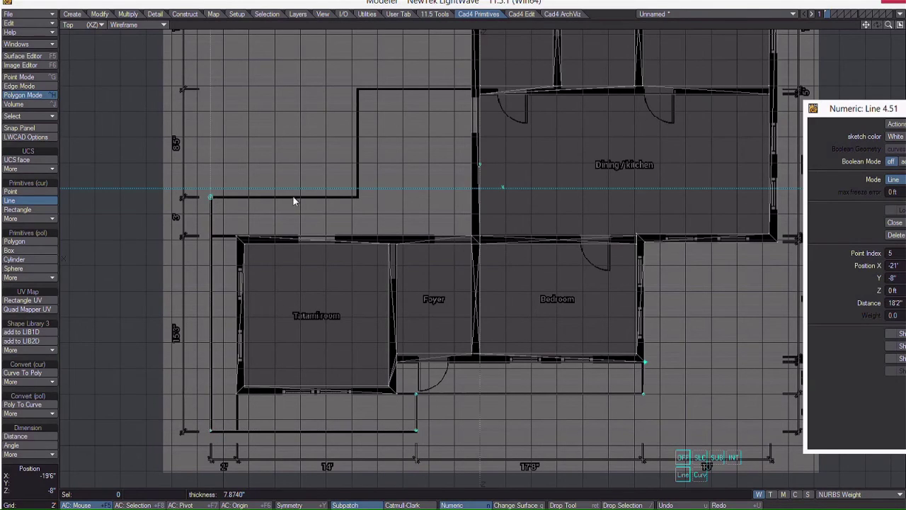
click(356, 198)
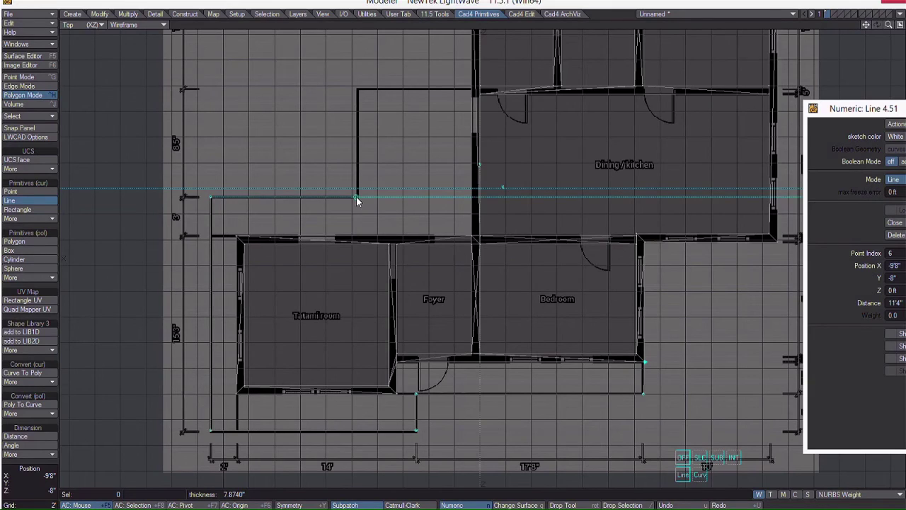
click(356, 90)
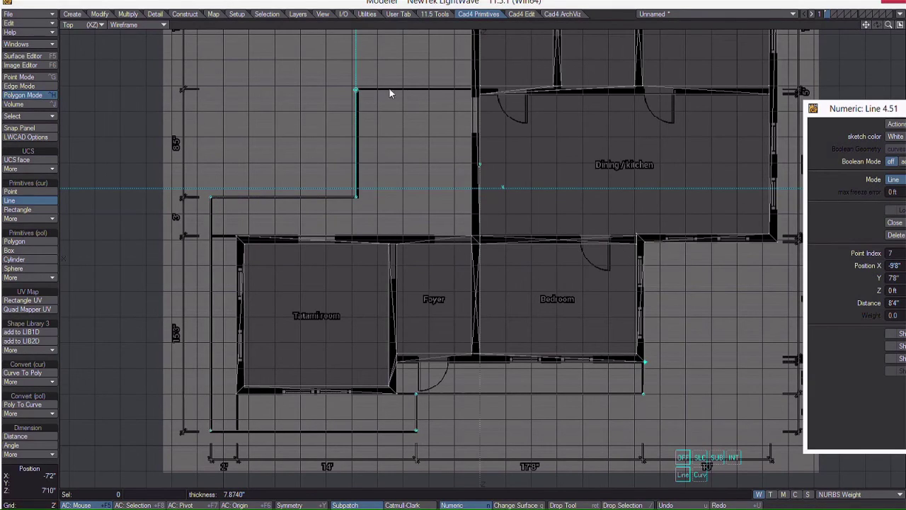
click(472, 91)
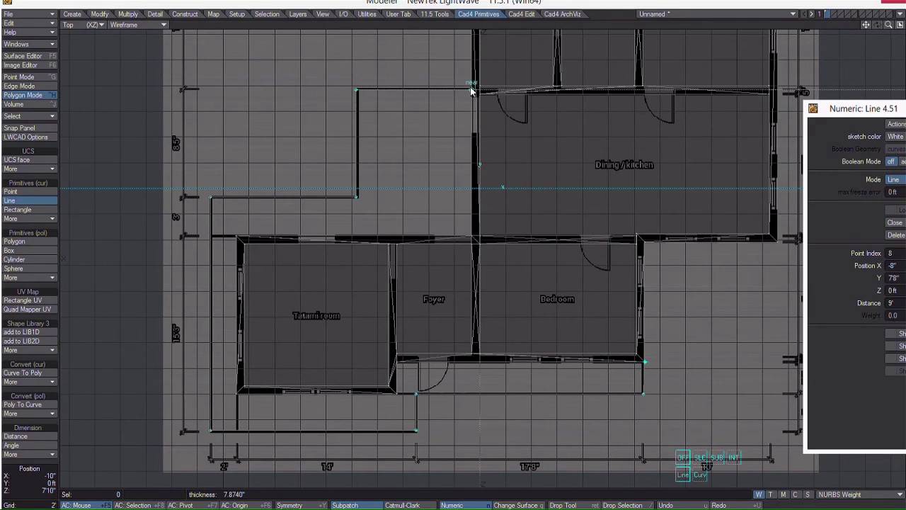
Check the snap settings and continue the deck line along the house's outer walls, around the Tatami room to the Foyer's lower-left outer corner
click(21, 128)
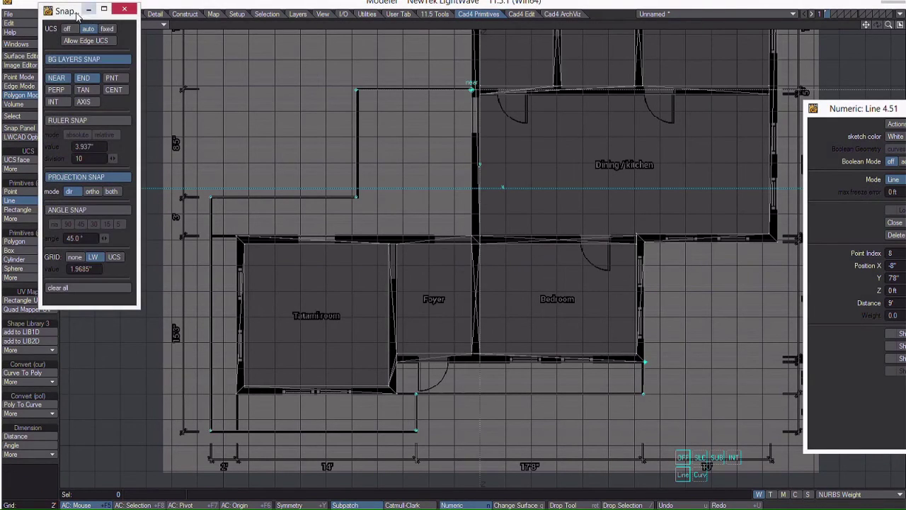
drag(70, 11, 245, 84)
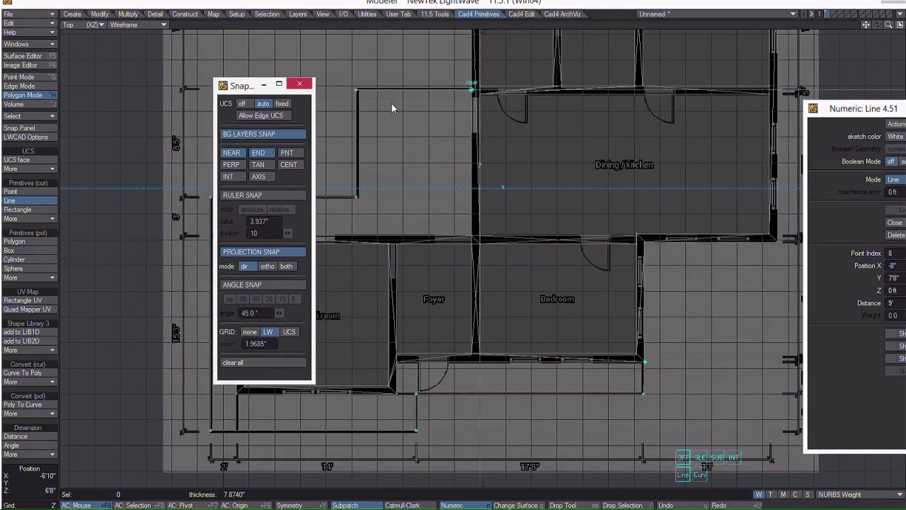
click(259, 153)
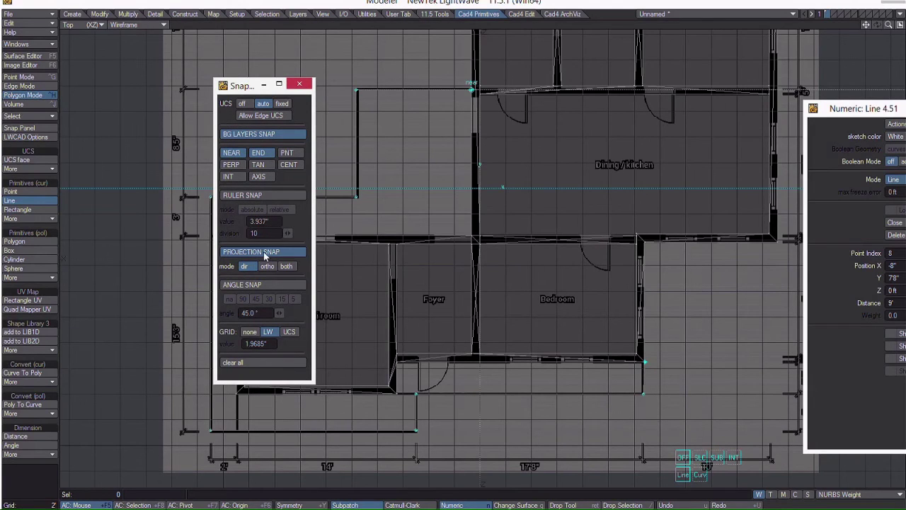
click(308, 85)
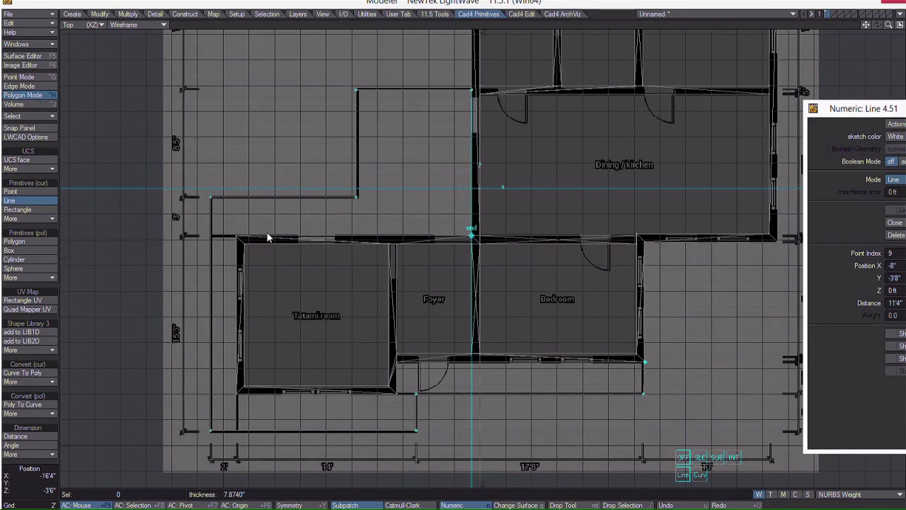
click(238, 238)
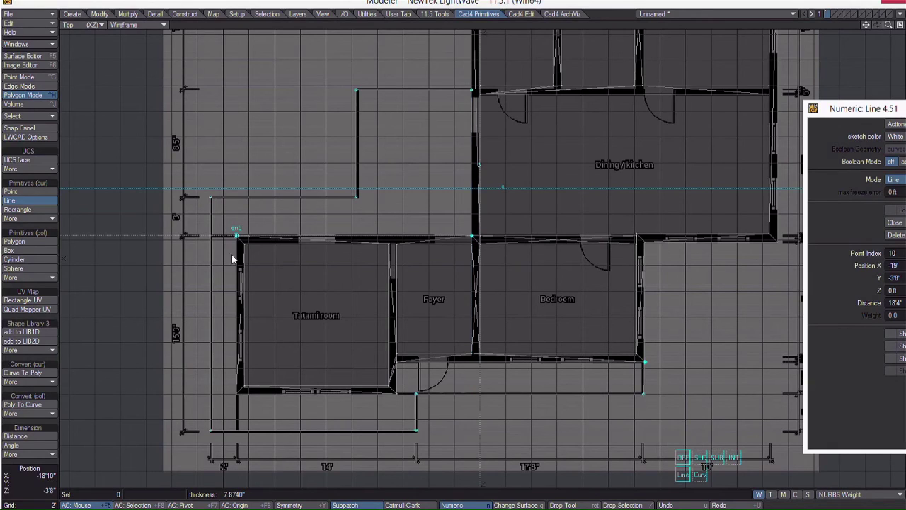
click(236, 394)
click(393, 395)
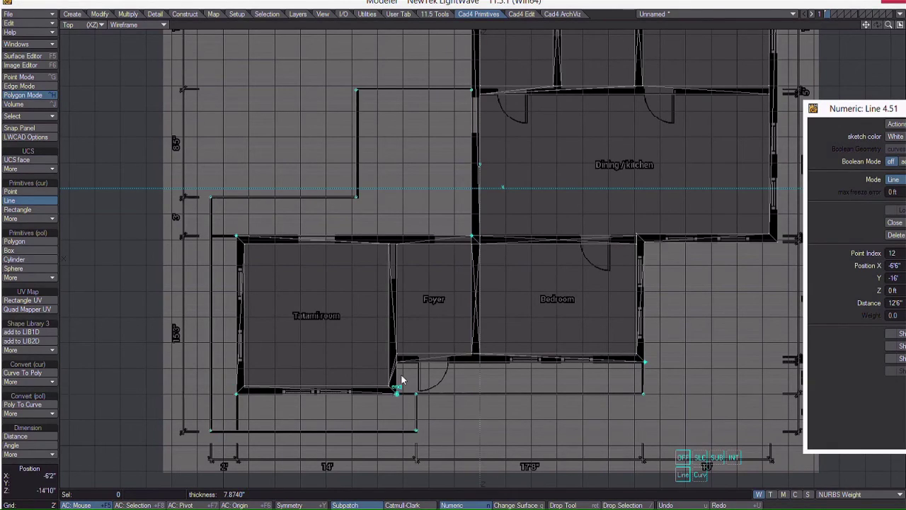
click(397, 361)
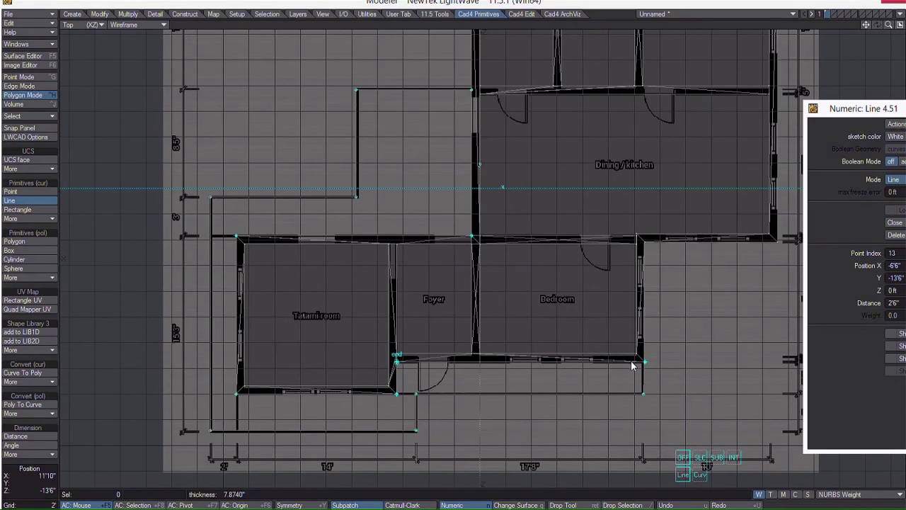
Close the traced deck outline, finish the Line tool and restore the four-view layout
drag(872, 109, 823, 109)
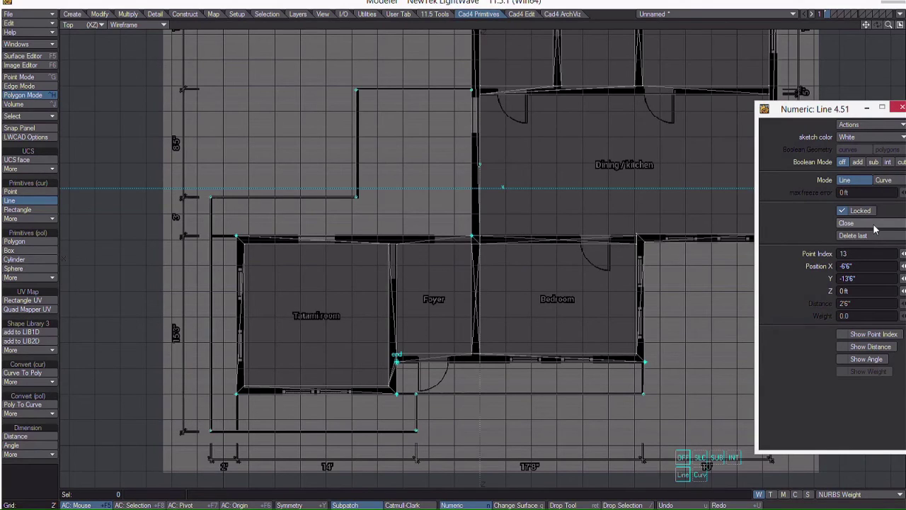
drag(813, 114, 905, 132)
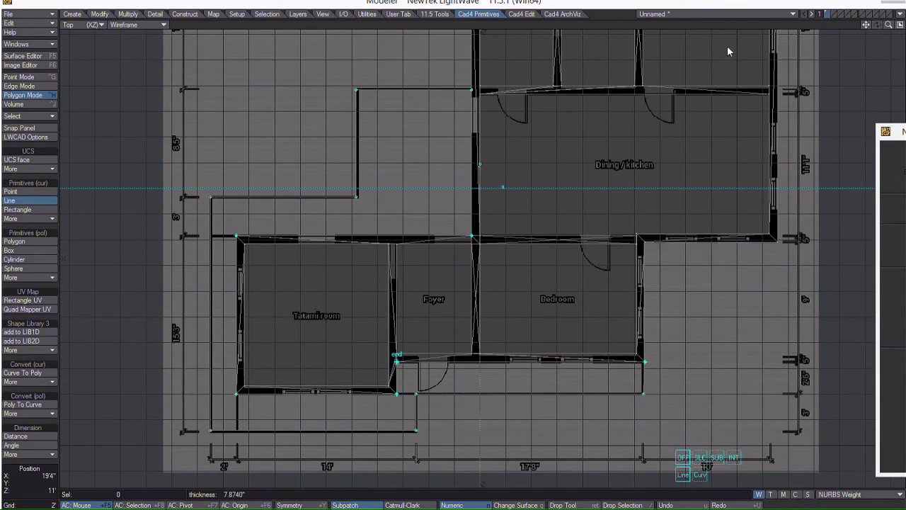
key(space)
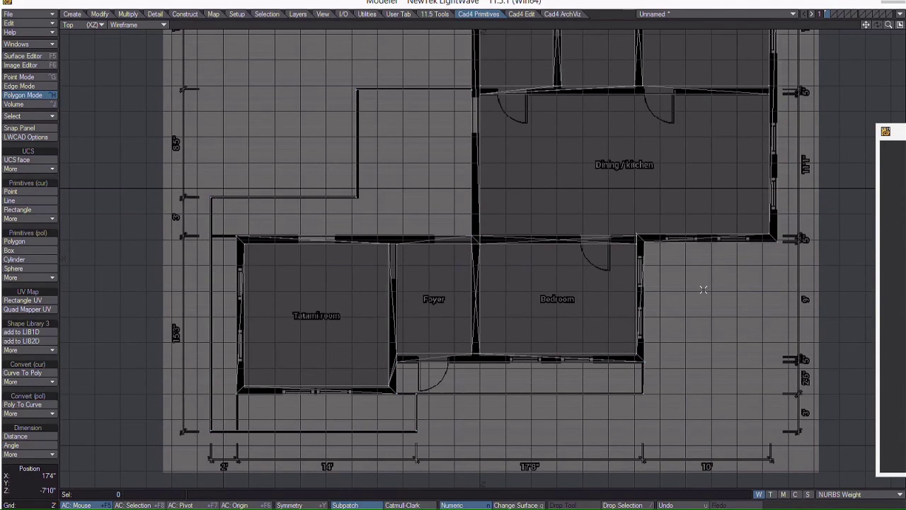
key(0)
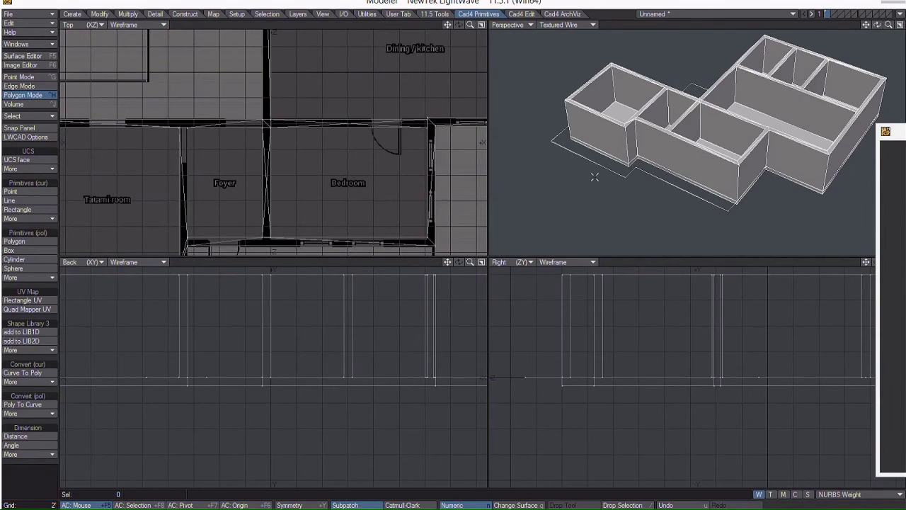
Convert the deck outline curve to a polygon with Remove Curves on, and flip the polygon to face upward
click(623, 174)
mouse_move(878, 24)
mouse_down()
mouse_move(893, 29)
mouse_move(879, 27)
mouse_up()
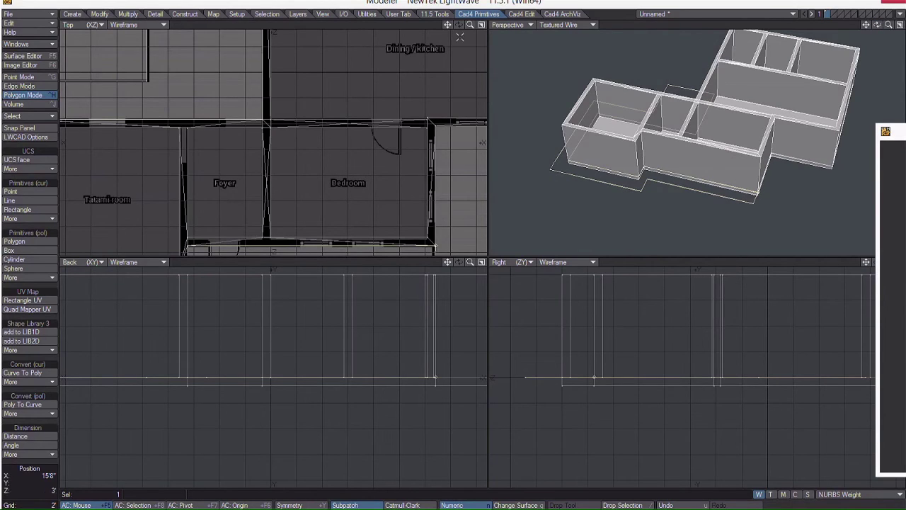
click(28, 372)
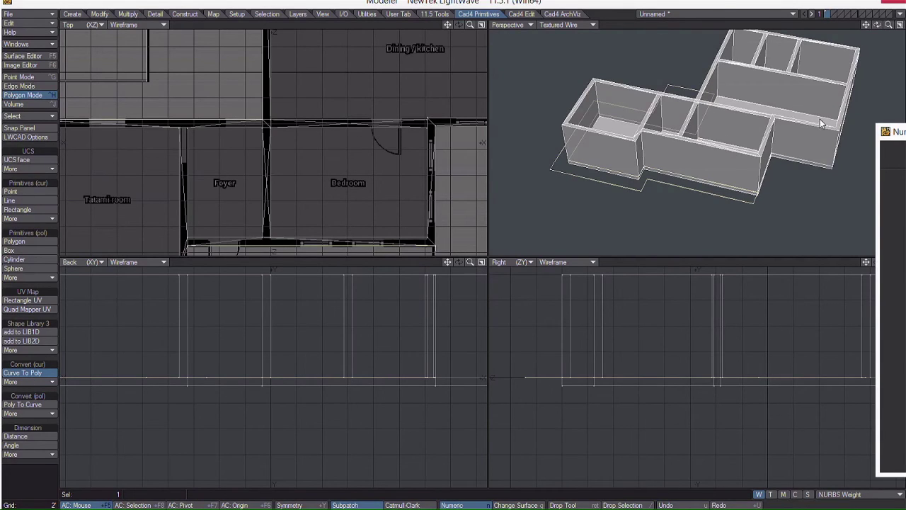
drag(903, 132, 790, 133)
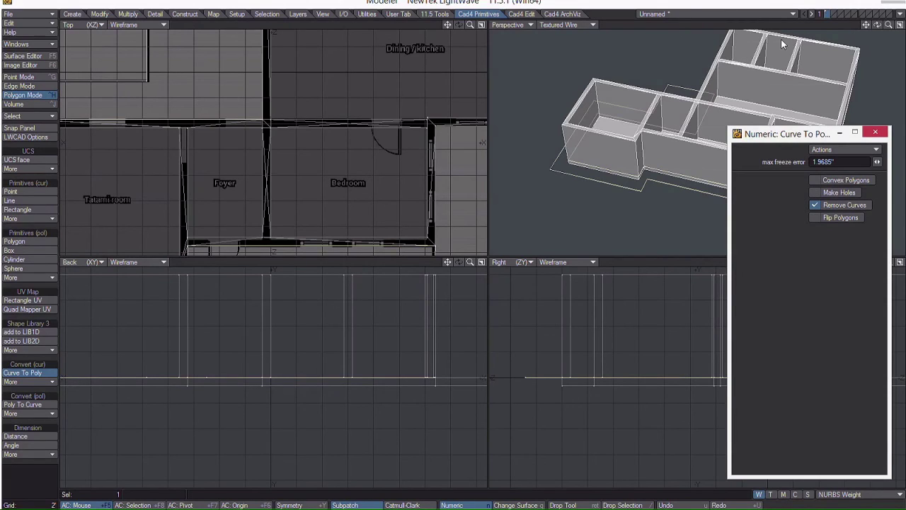
key(space)
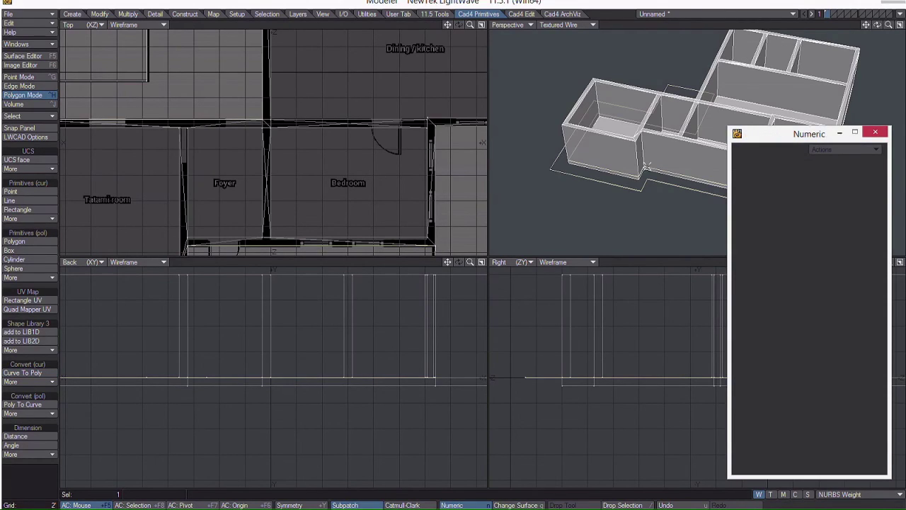
key(f)
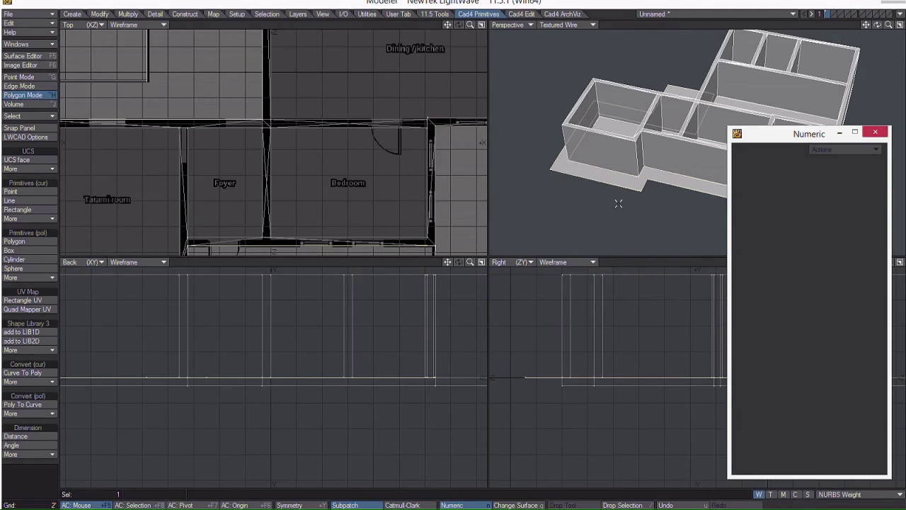
drag(781, 138, 905, 129)
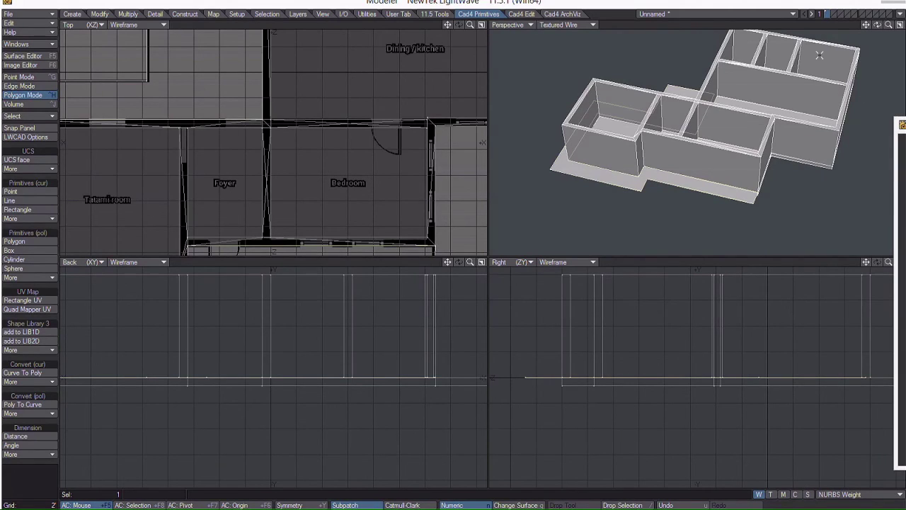
Extrude the deck polygon upward with Mass Extrude, using an offset of 6"
click(526, 15)
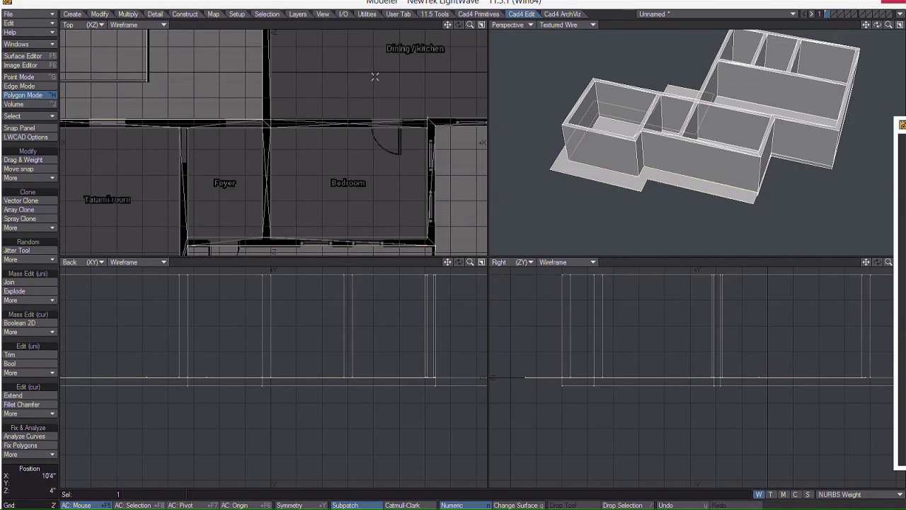
click(37, 299)
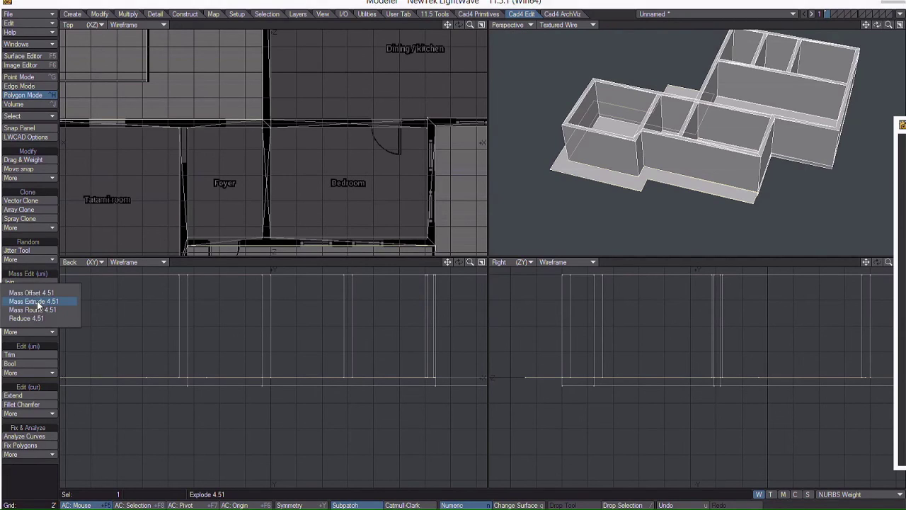
click(39, 301)
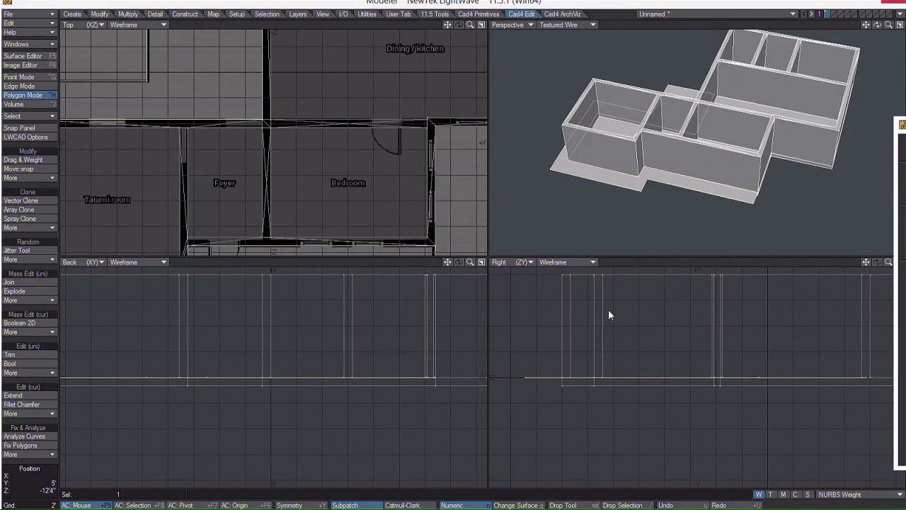
click(564, 198)
mouse_move(568, 198)
mouse_down()
mouse_move(579, 197)
mouse_move(552, 201)
mouse_move(569, 201)
mouse_up()
drag(905, 130, 769, 130)
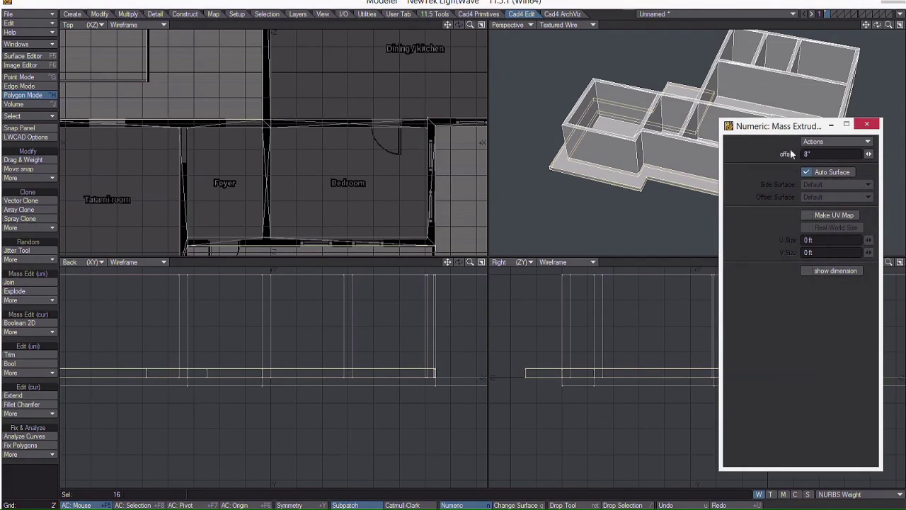
click(811, 154)
text(6)
key(Return)
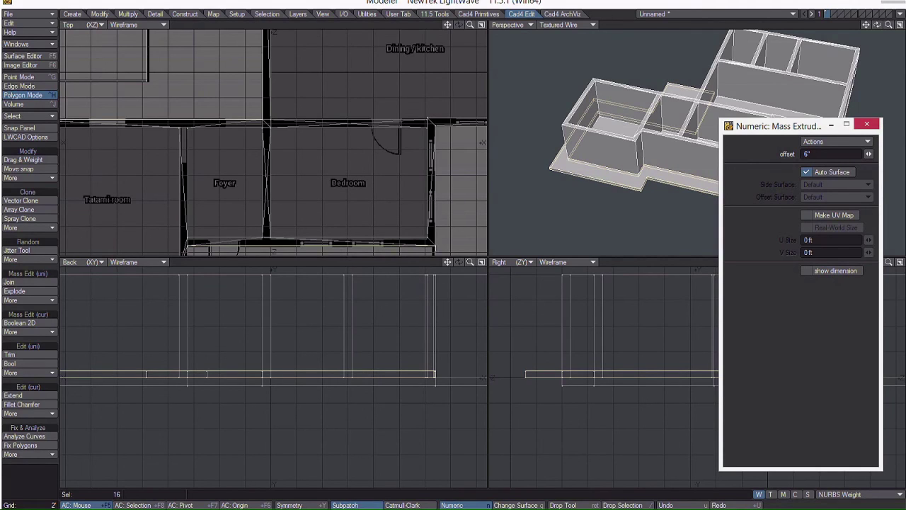